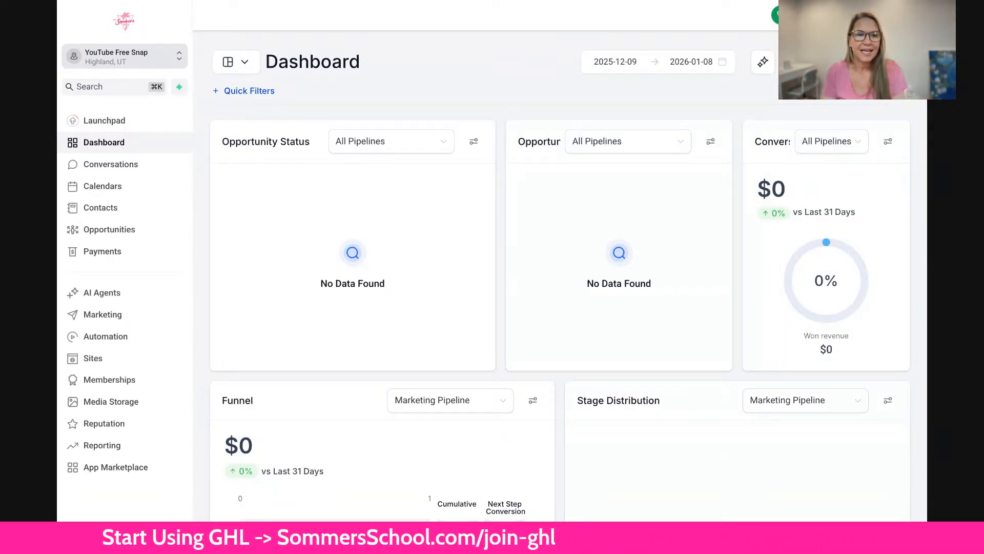
Open the course products page in the Memberships area.
{"action": "left_click", "coordinate": [112, 384]}
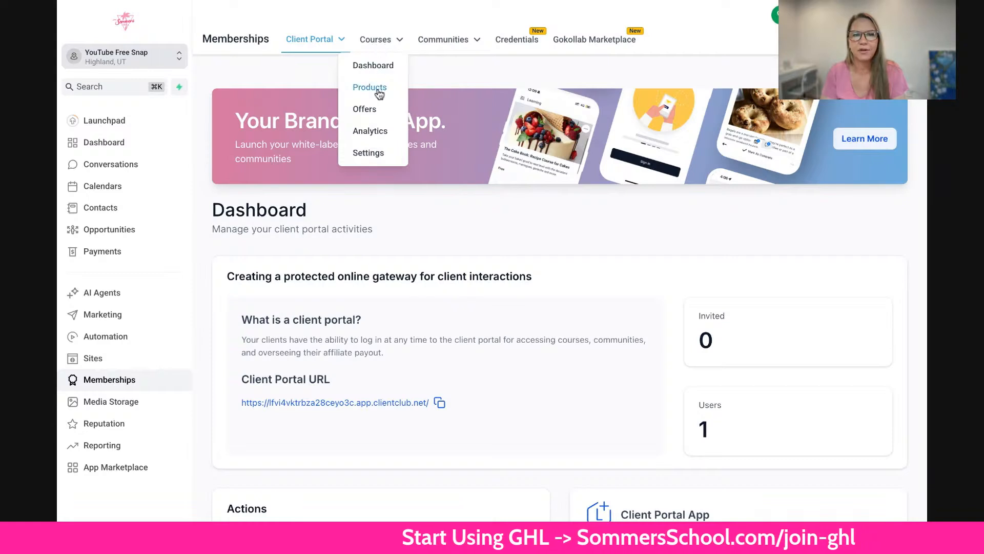
{"action": "mouse_move", "coordinate": [330, 48]}
{"action": "mouse_move", "coordinate": [378, 47]}
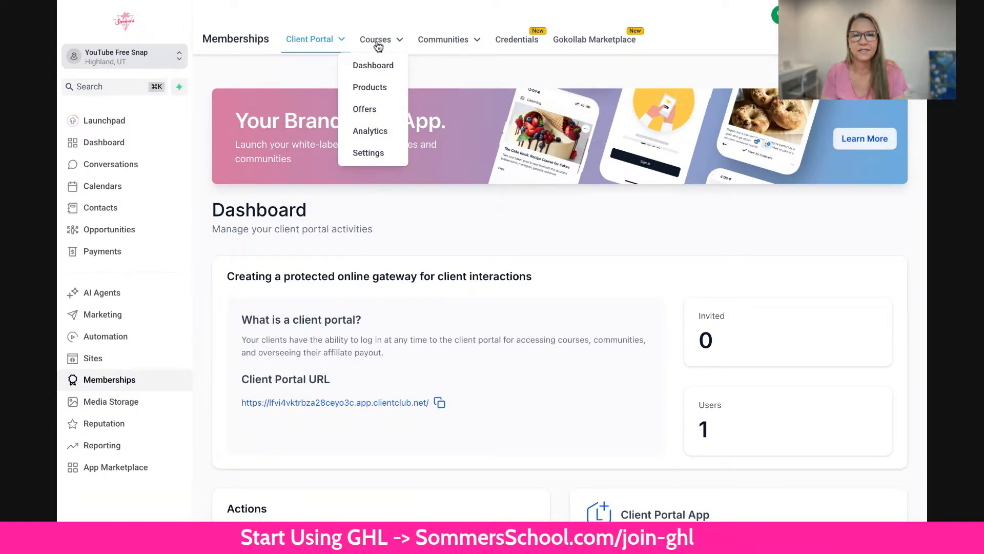
{"action": "left_click", "coordinate": [374, 90]}
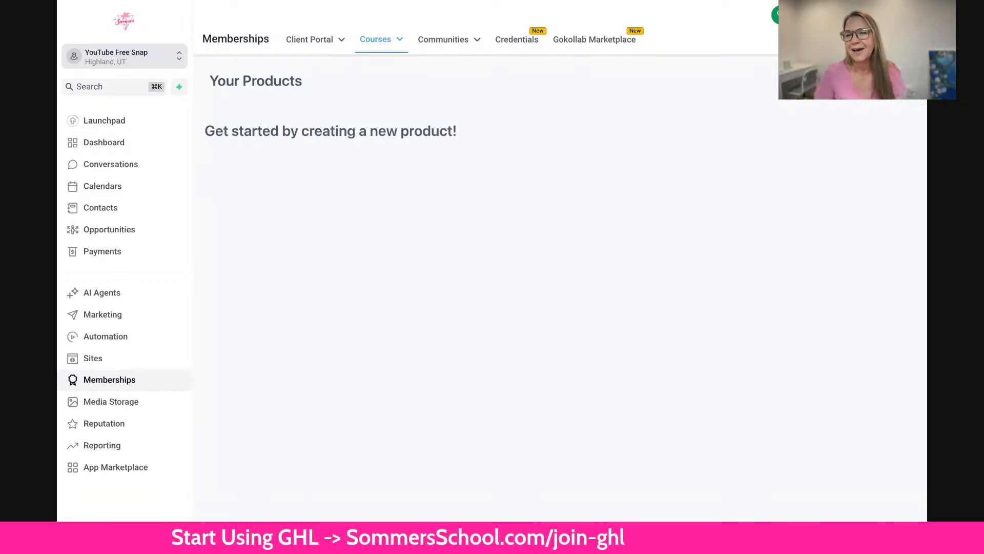
{"action": "left_click", "coordinate": [371, 45]}
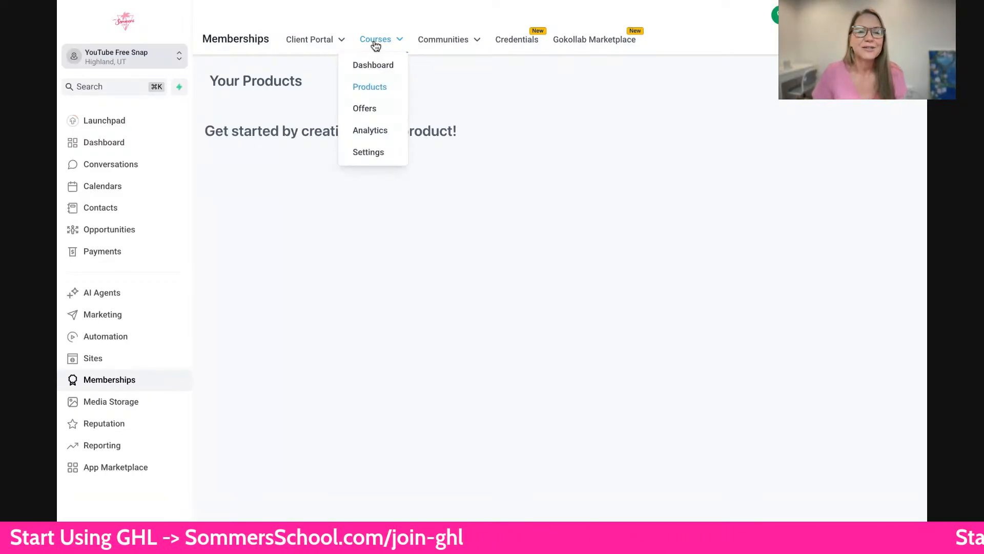
{"action": "left_click", "coordinate": [368, 109]}
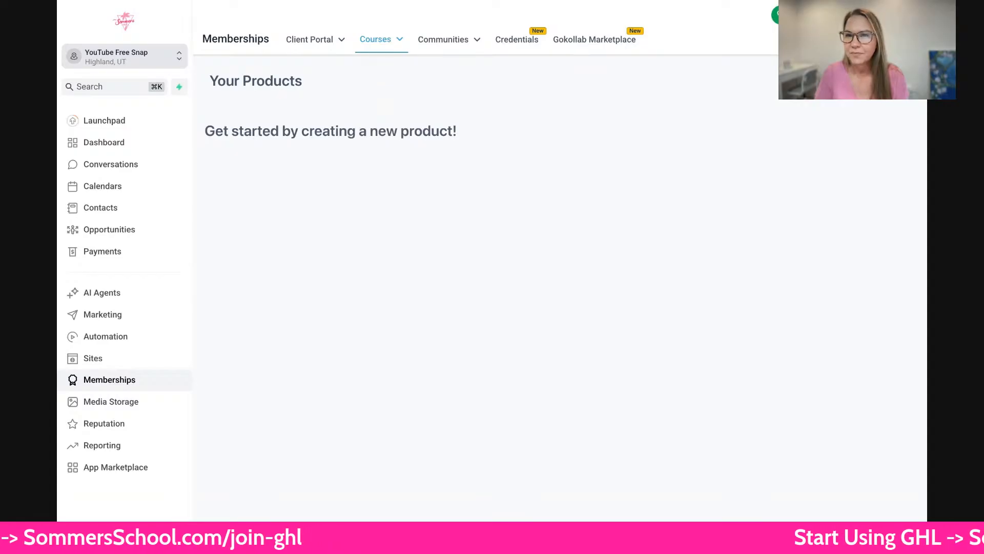
Create a new product from scratch with the Build your own template, named "Youtube Growth School".
{"action": "left_click", "coordinate": [861, 81]}
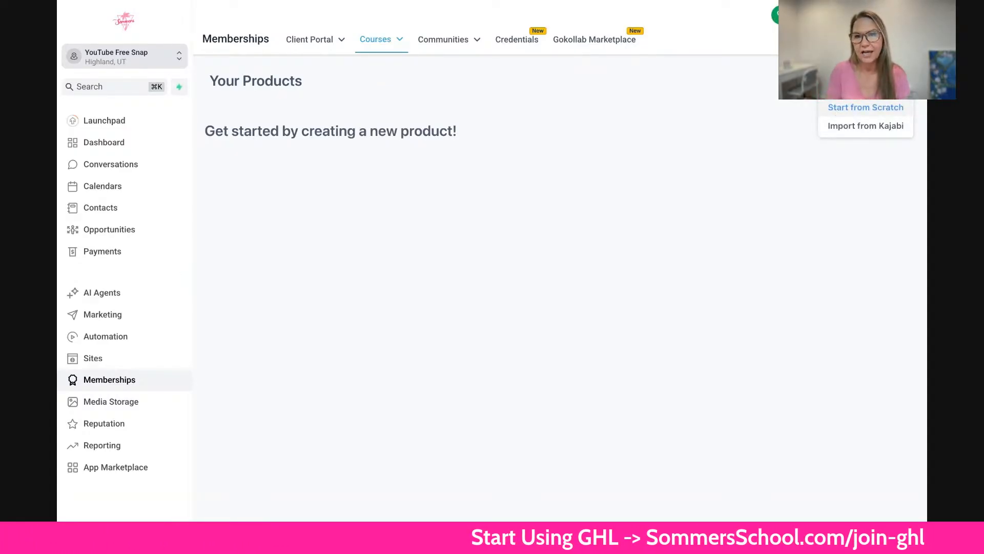
{"action": "left_click", "coordinate": [865, 107]}
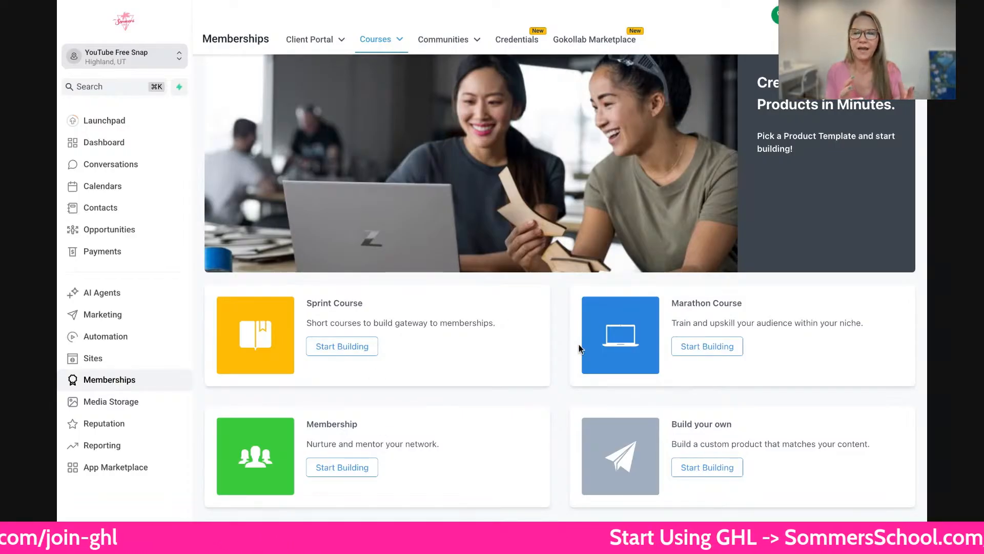
{"action": "left_click", "coordinate": [725, 471]}
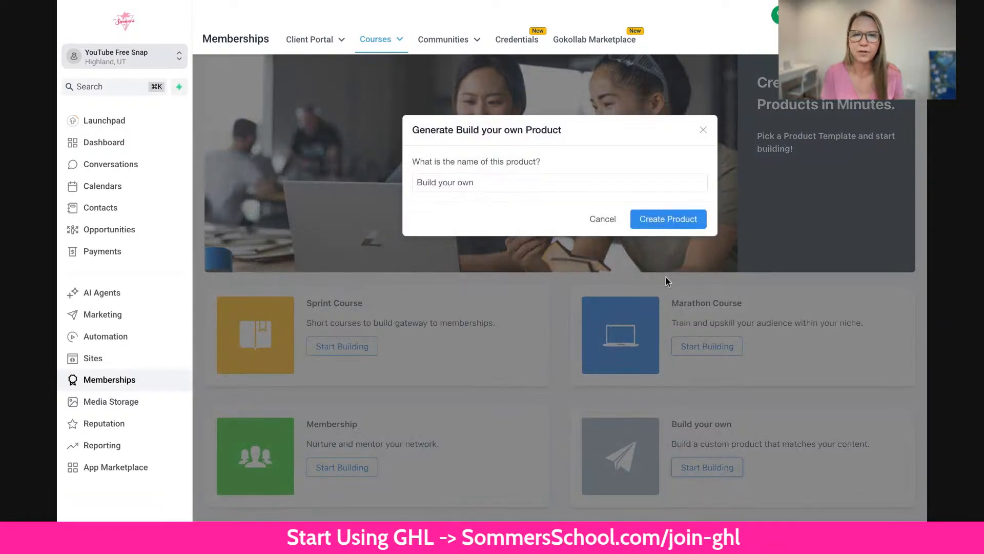
{"action": "left_click", "coordinate": [513, 183]}
{"action": "type", "text": "Y"}
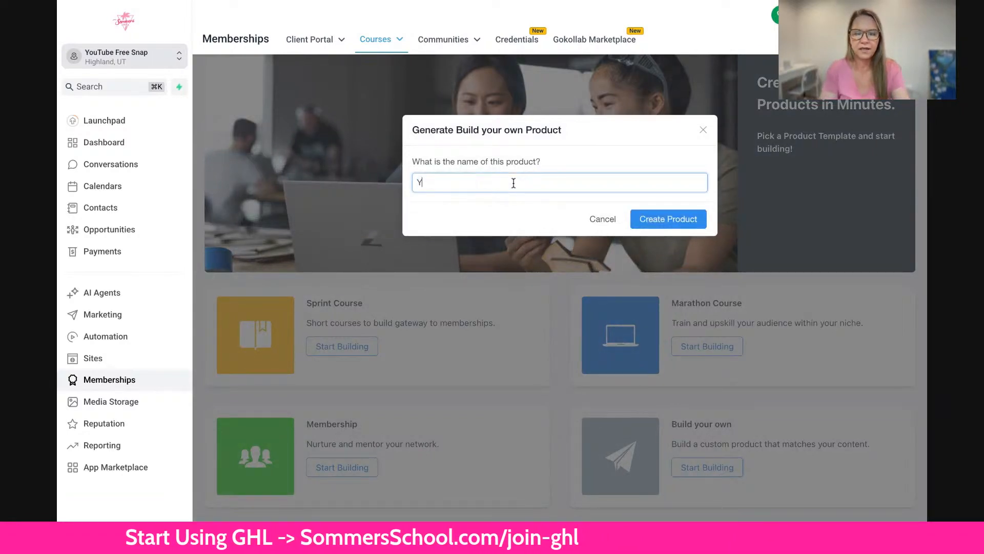
{"action": "type", "text": "outube Growth "}
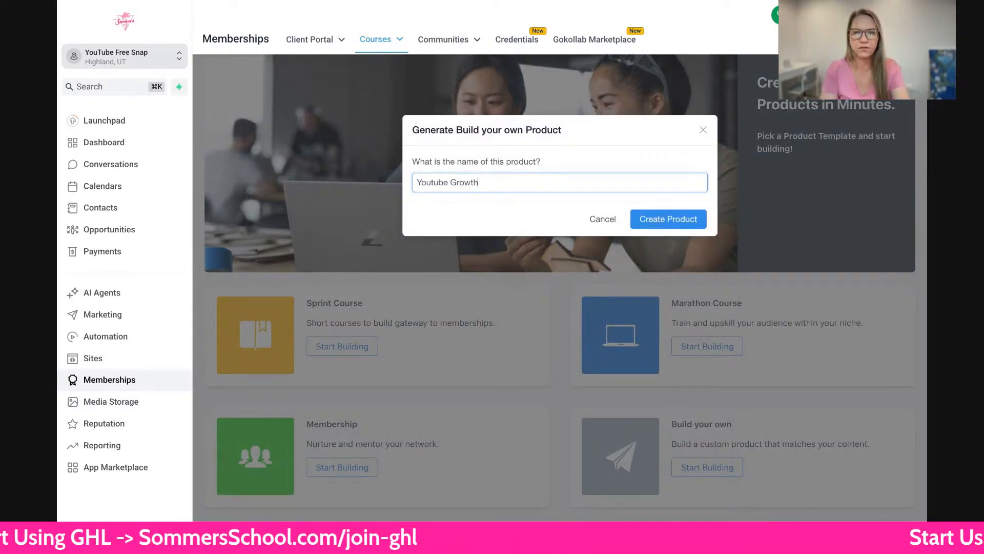
{"action": "type", "text": "School"}
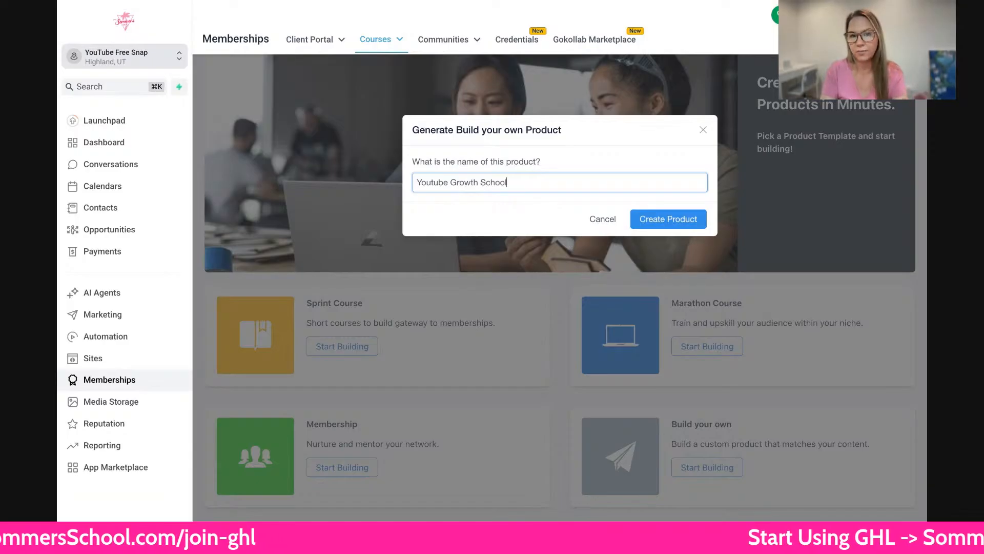
{"action": "left_click", "coordinate": [644, 226]}
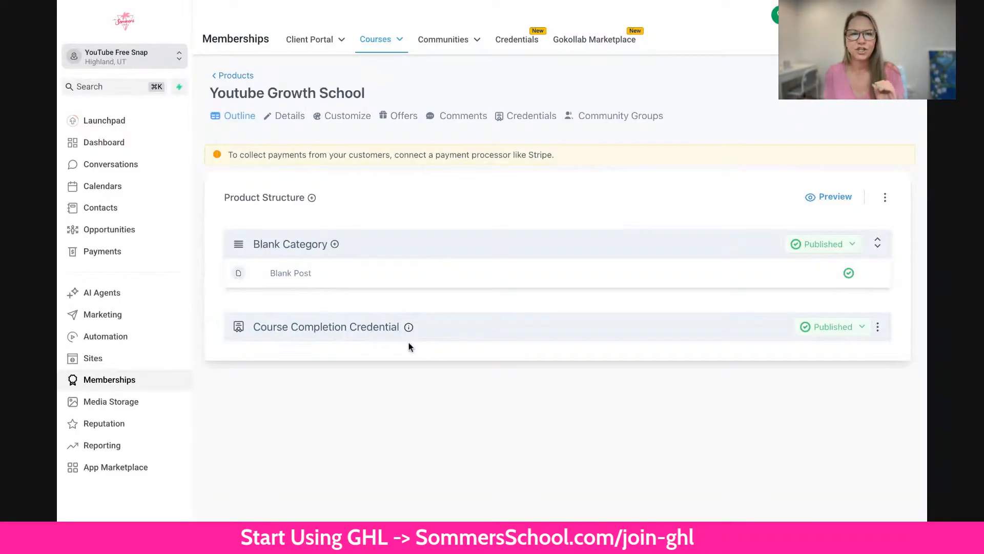
Add a category titled "Second Category" to the product structure.
{"action": "left_click", "coordinate": [311, 199]}
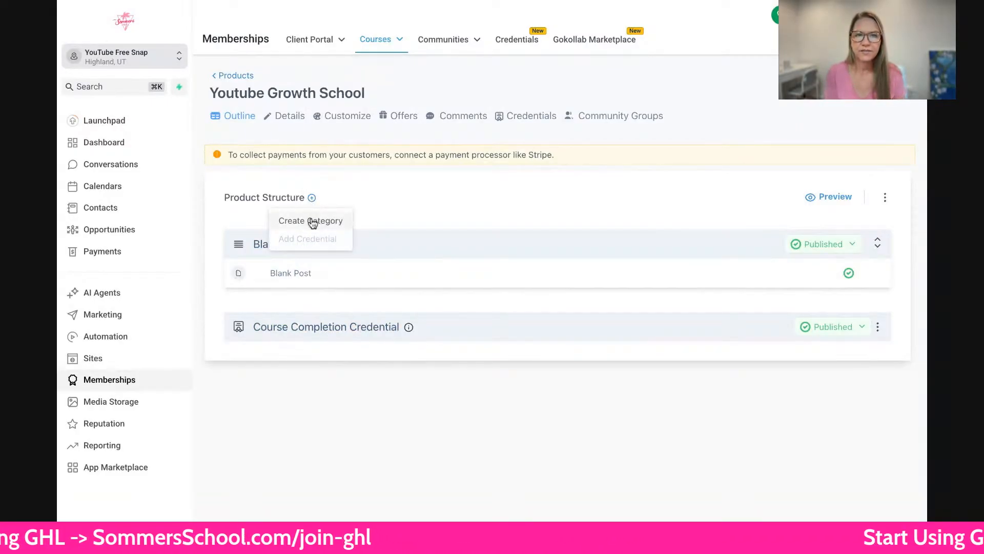
{"action": "left_click", "coordinate": [310, 222]}
{"action": "left_click", "coordinate": [460, 187]}
{"action": "type", "text": "S"}
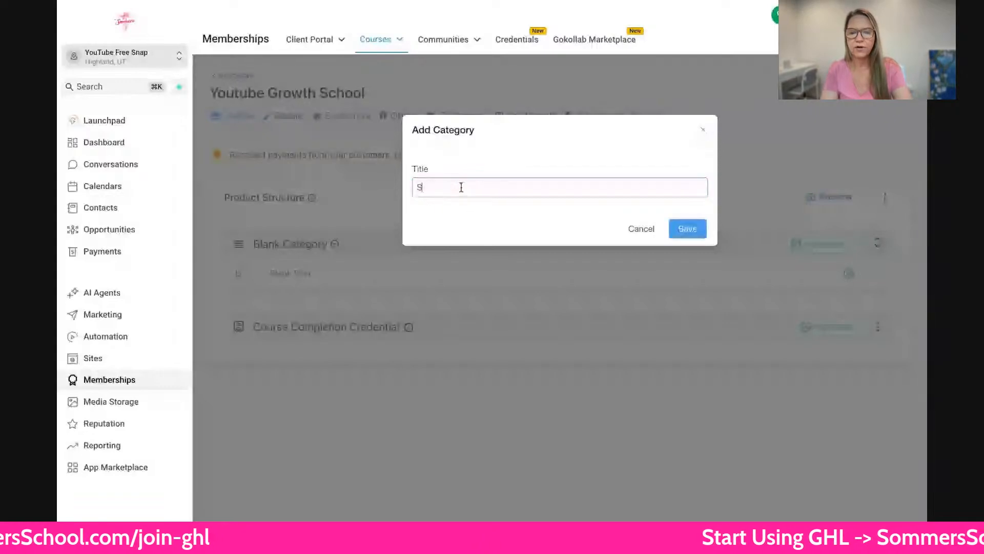
{"action": "type", "text": "econd "}
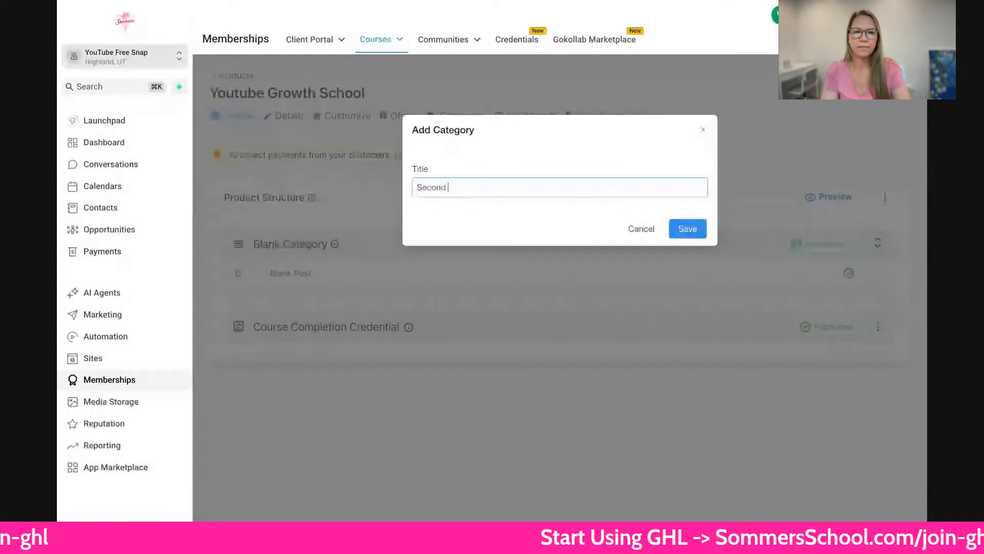
{"action": "type", "text": "Category"}
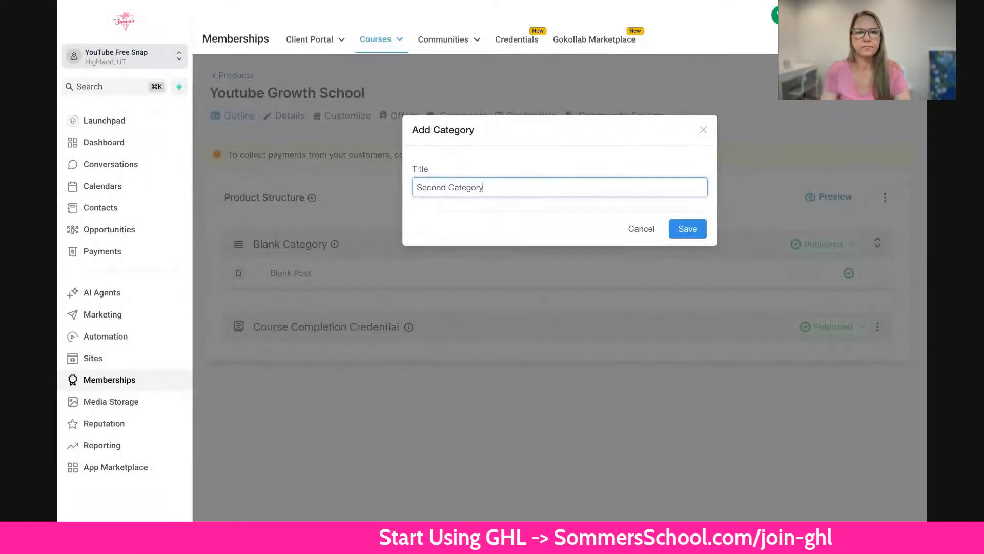
{"action": "left_click", "coordinate": [688, 228]}
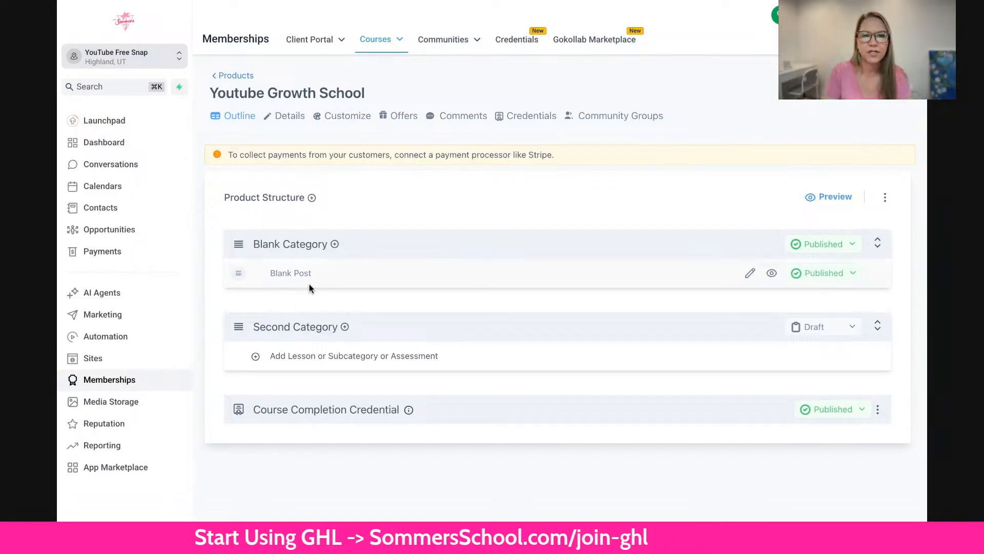
Check what can be added to Blank Category, and examine the product details' title, description and thumbnail settings.
{"action": "left_click", "coordinate": [334, 244]}
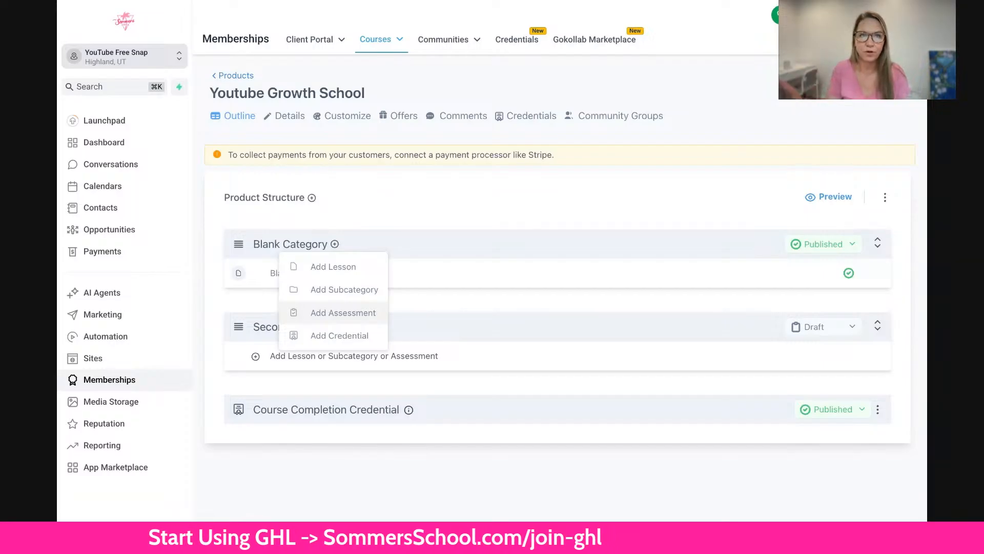
{"action": "left_click", "coordinate": [303, 121]}
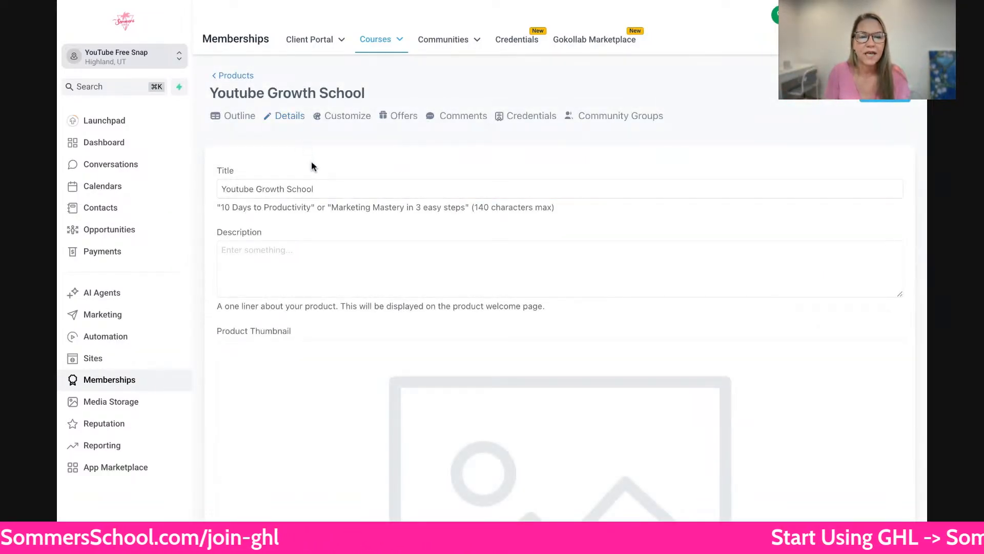
{"action": "scroll", "coordinate": [312, 163], "scroll_direction": "down", "scroll_amount": 2}
{"action": "left_click_drag", "start_coordinate": [325, 129], "coordinate": [198, 132]}
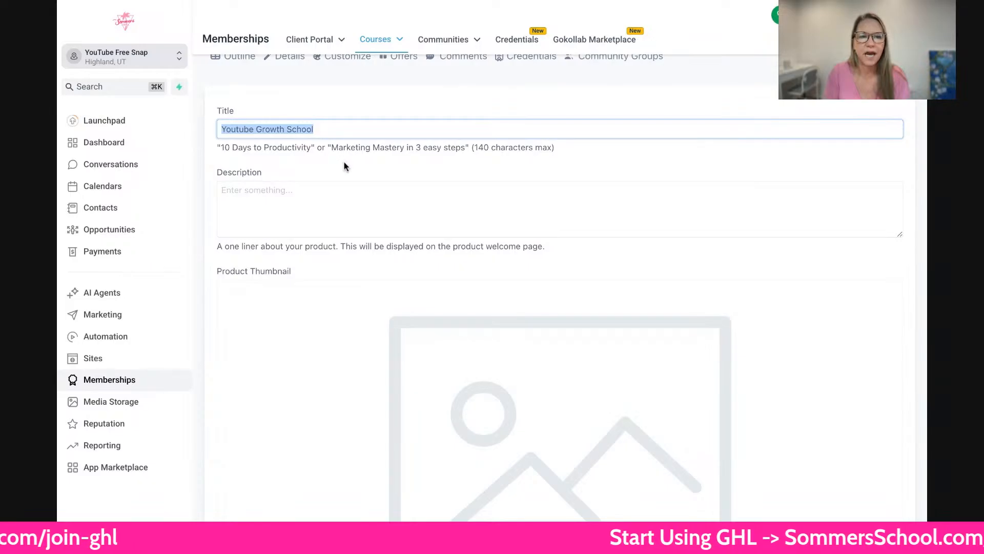
{"action": "scroll", "coordinate": [343, 164], "scroll_direction": "down", "scroll_amount": 2}
{"action": "left_click", "coordinate": [272, 143]}
{"action": "scroll", "coordinate": [272, 143], "scroll_direction": "down", "scroll_amount": 1}
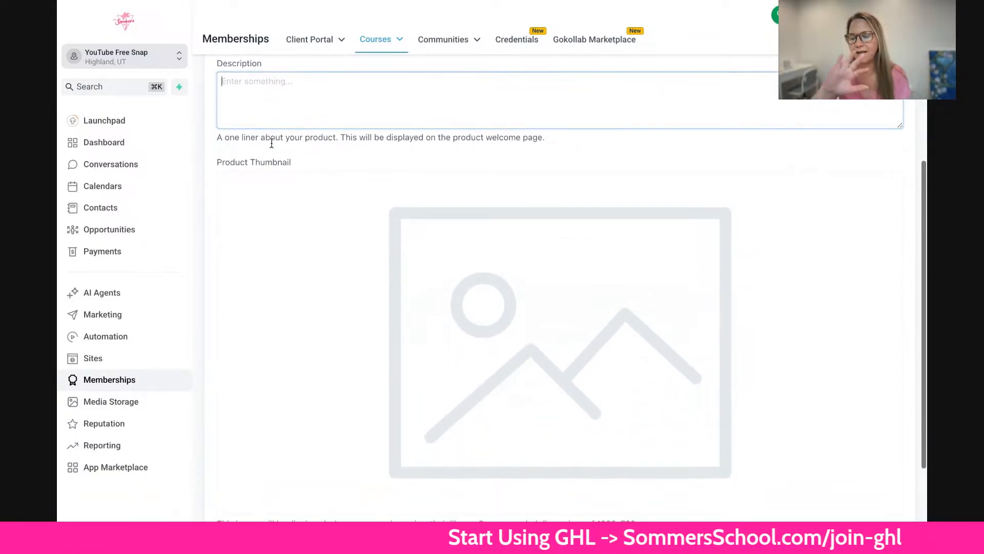
{"action": "scroll", "coordinate": [271, 143], "scroll_direction": "down", "scroll_amount": 3}
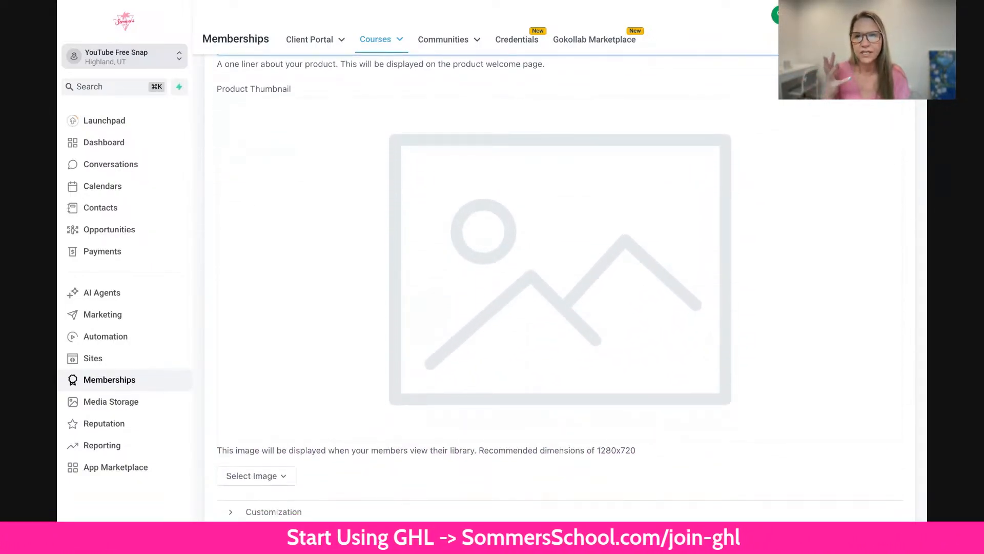
{"action": "scroll", "coordinate": [257, 477], "scroll_direction": "down", "scroll_amount": 2}
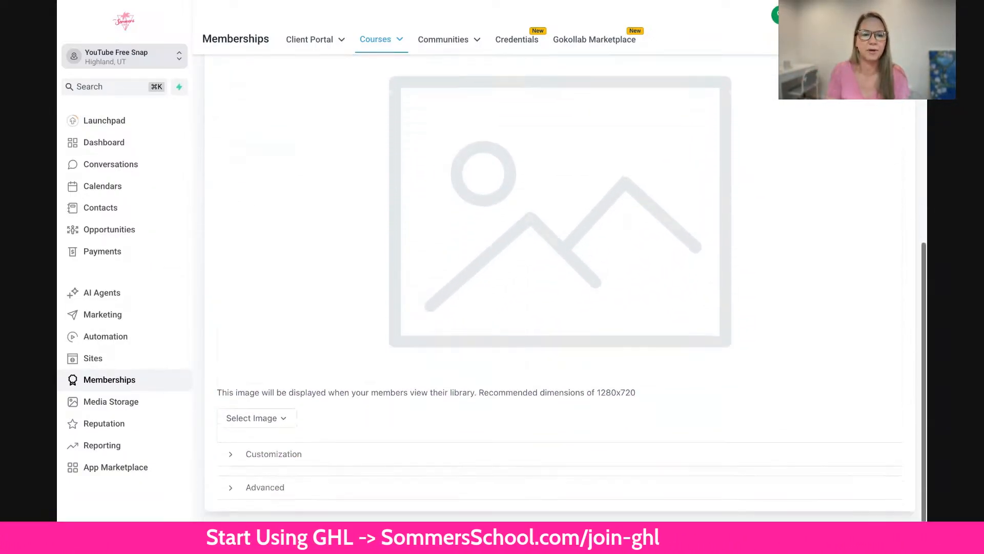
Expand the Customization section of the product details and examine the instructor, logo image and favicon settings.
{"action": "left_click", "coordinate": [272, 453]}
{"action": "scroll", "coordinate": [273, 455], "scroll_direction": "down", "scroll_amount": 5}
{"action": "scroll", "coordinate": [272, 455], "scroll_direction": "down", "scroll_amount": 2}
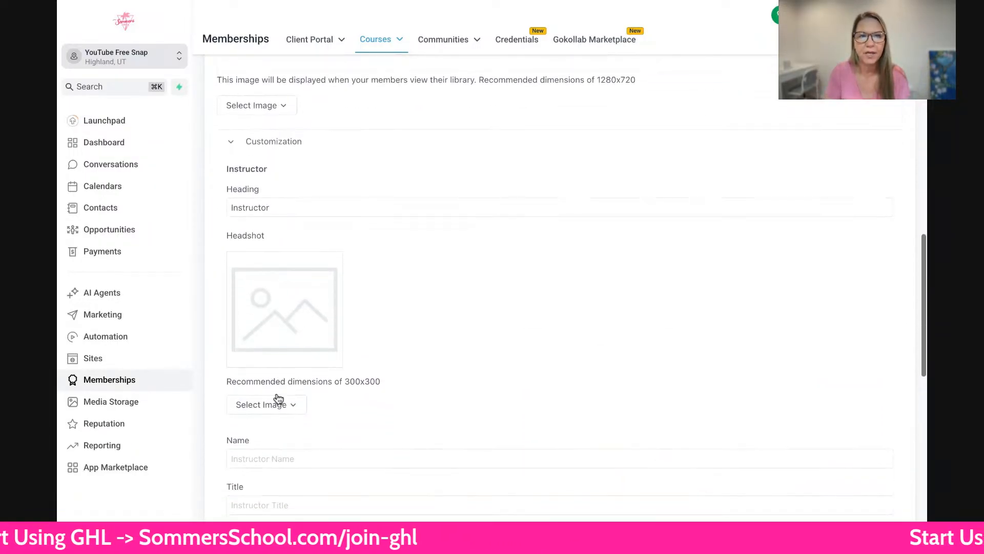
{"action": "left_click", "coordinate": [283, 203]}
{"action": "scroll", "coordinate": [283, 202], "scroll_direction": "down", "scroll_amount": 3}
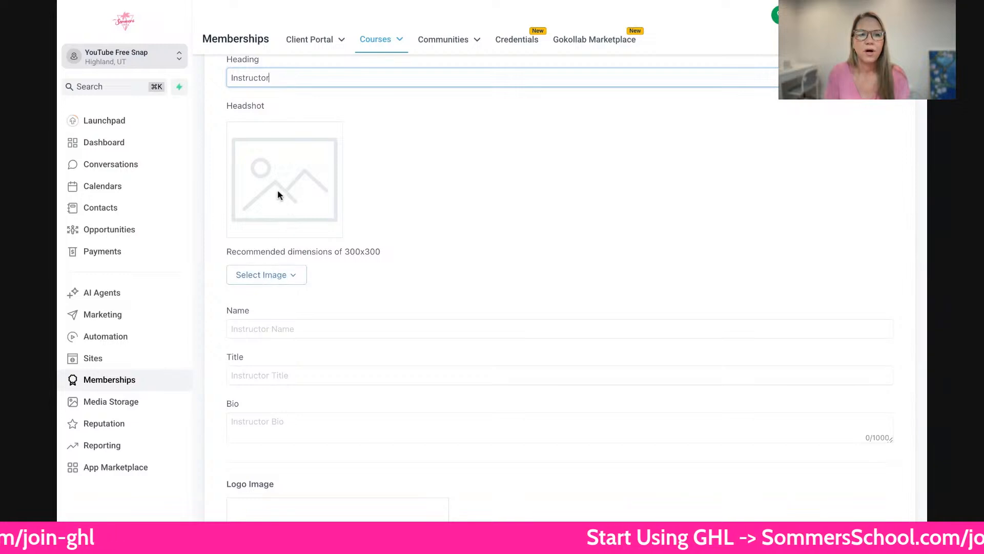
{"action": "scroll", "coordinate": [273, 182], "scroll_direction": "down", "scroll_amount": 2}
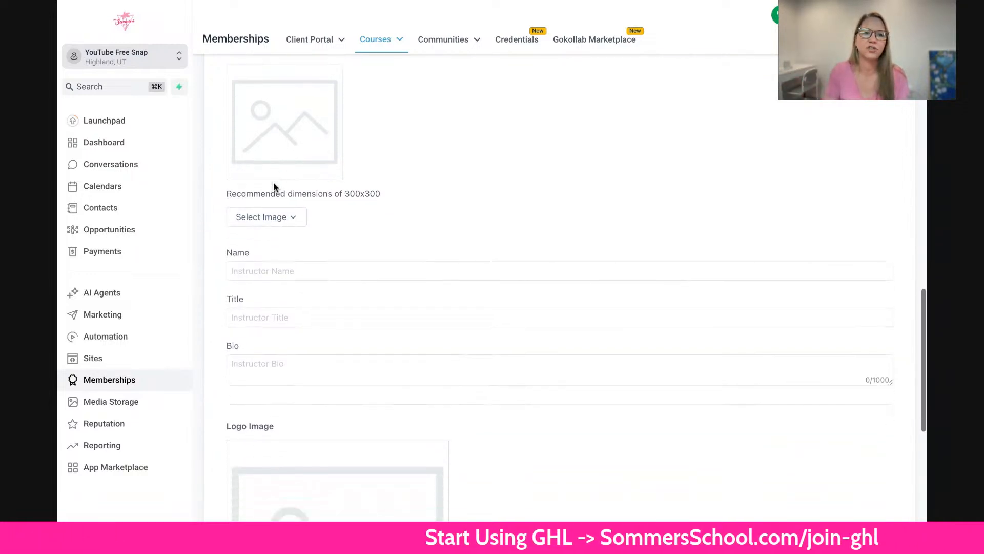
{"action": "left_click", "coordinate": [271, 251]}
{"action": "left_click", "coordinate": [259, 299]}
{"action": "left_click", "coordinate": [258, 345]}
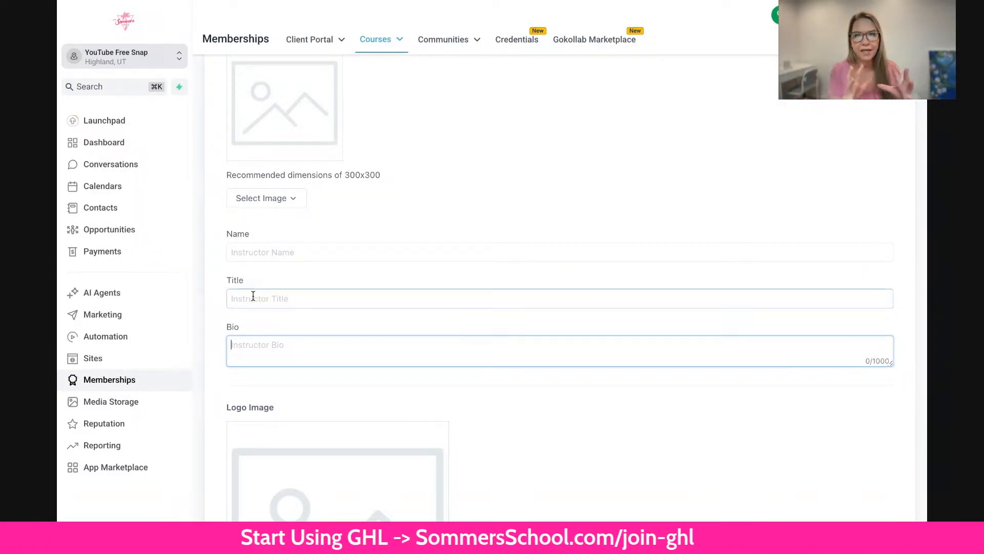
{"action": "left_click", "coordinate": [263, 250]}
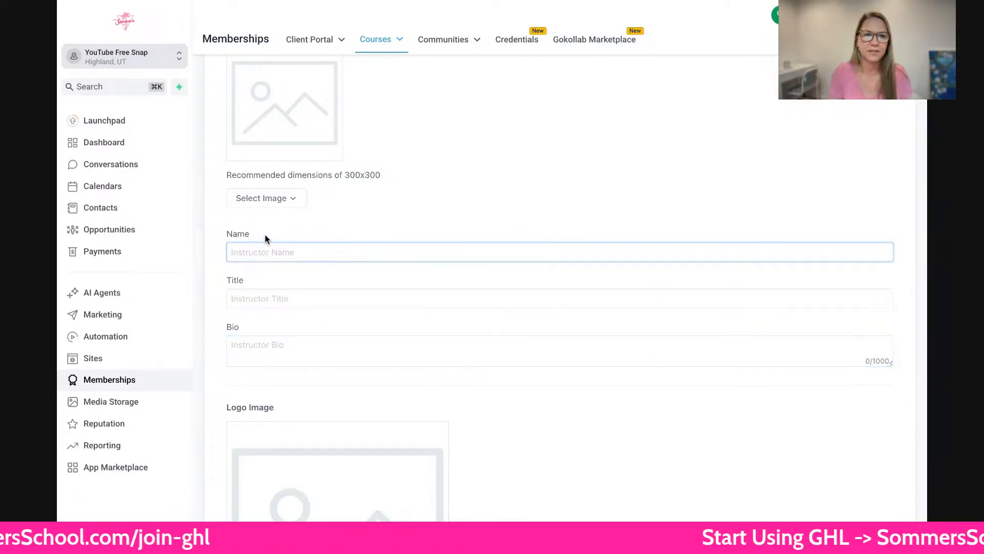
{"action": "left_click", "coordinate": [266, 349]}
{"action": "scroll", "coordinate": [266, 356], "scroll_direction": "down", "scroll_amount": 2}
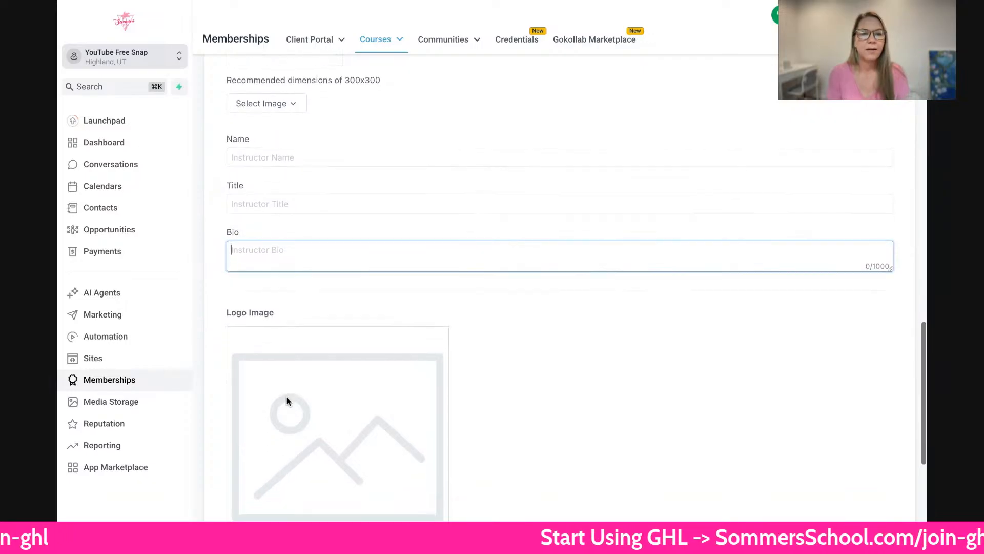
{"action": "scroll", "coordinate": [287, 398], "scroll_direction": "down", "scroll_amount": 3}
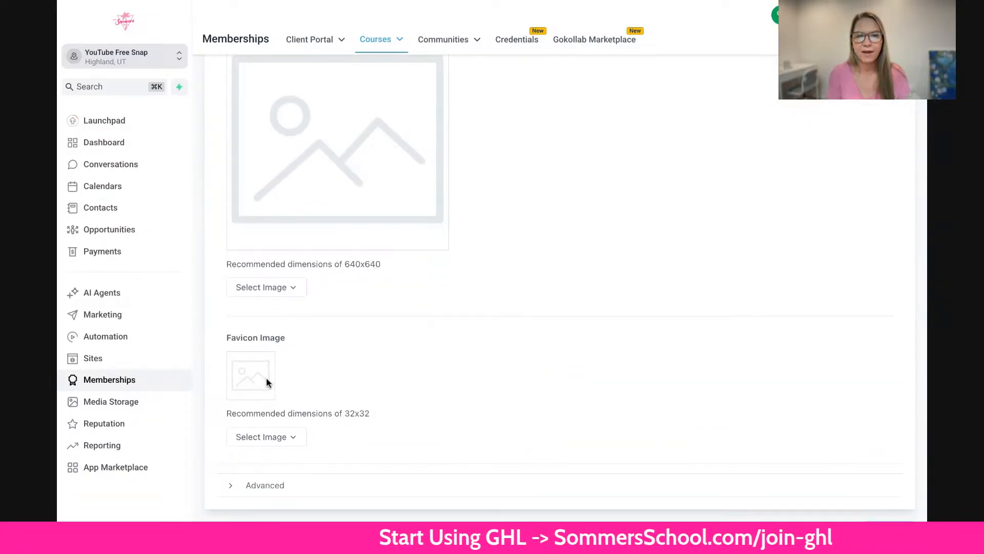
{"action": "scroll", "coordinate": [252, 382], "scroll_direction": "up", "scroll_amount": 15}
{"action": "scroll", "coordinate": [253, 384], "scroll_direction": "up", "scroll_amount": 8}
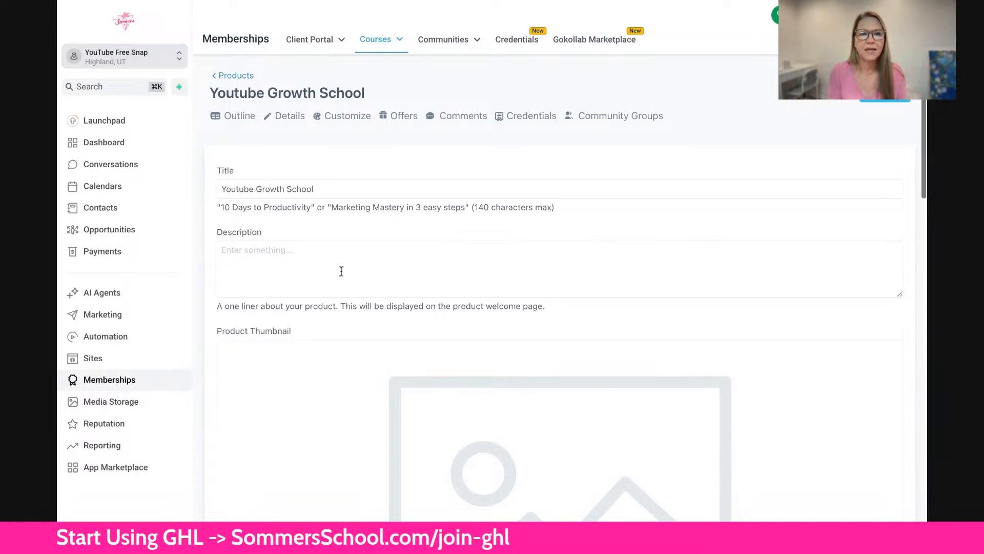
Activate the Neue Theme from the system templates as the course's theme.
{"action": "left_click", "coordinate": [347, 121]}
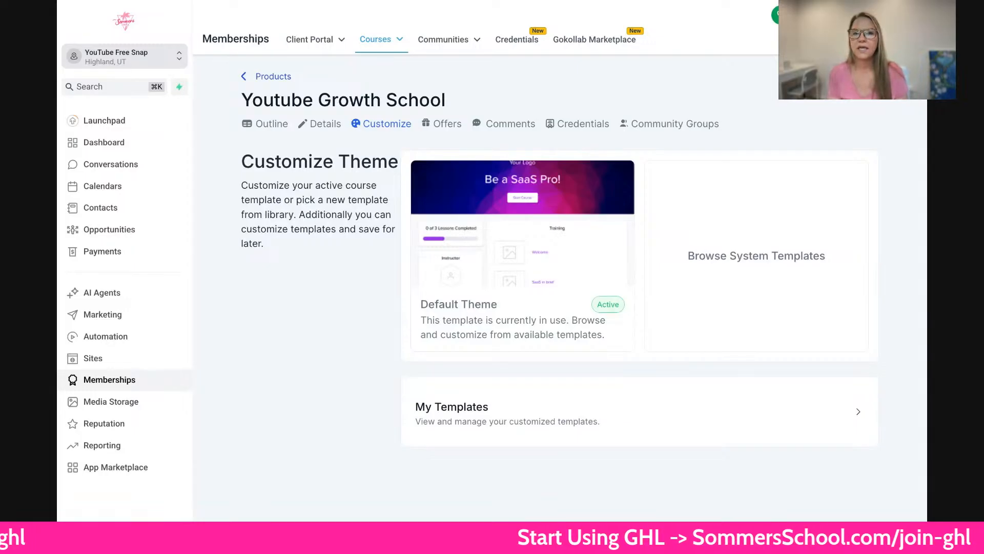
{"action": "left_click", "coordinate": [817, 202]}
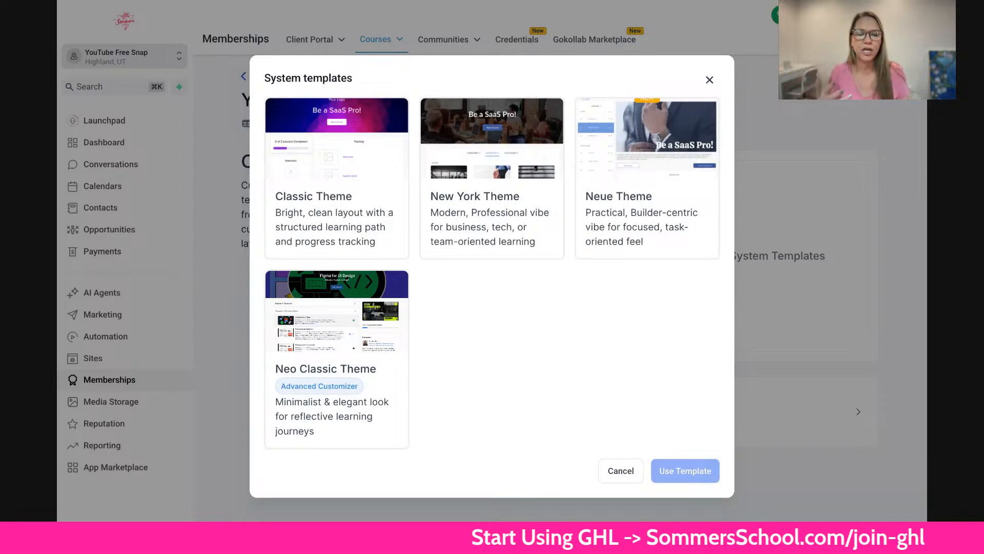
{"action": "mouse_move", "coordinate": [709, 208]}
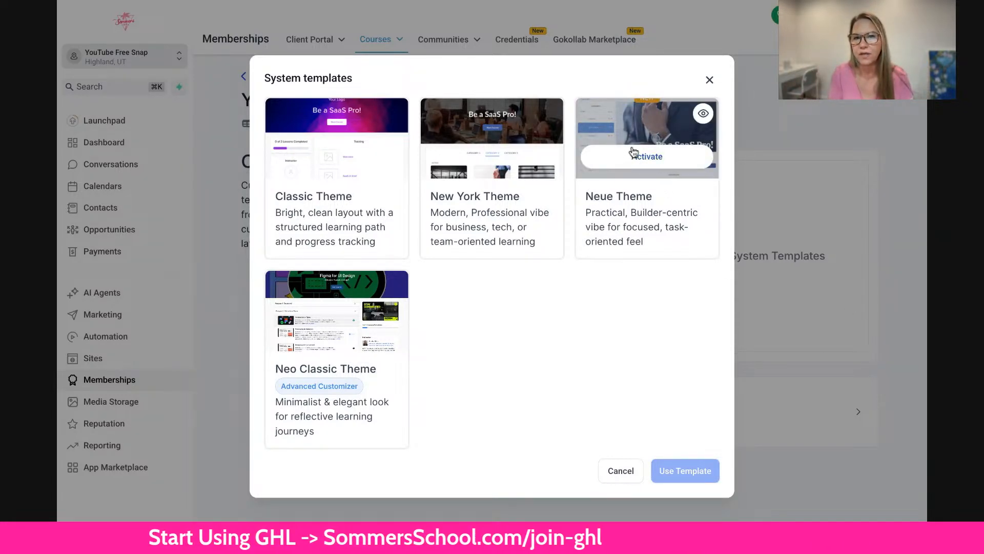
{"action": "left_click", "coordinate": [634, 154]}
{"action": "left_click", "coordinate": [646, 294]}
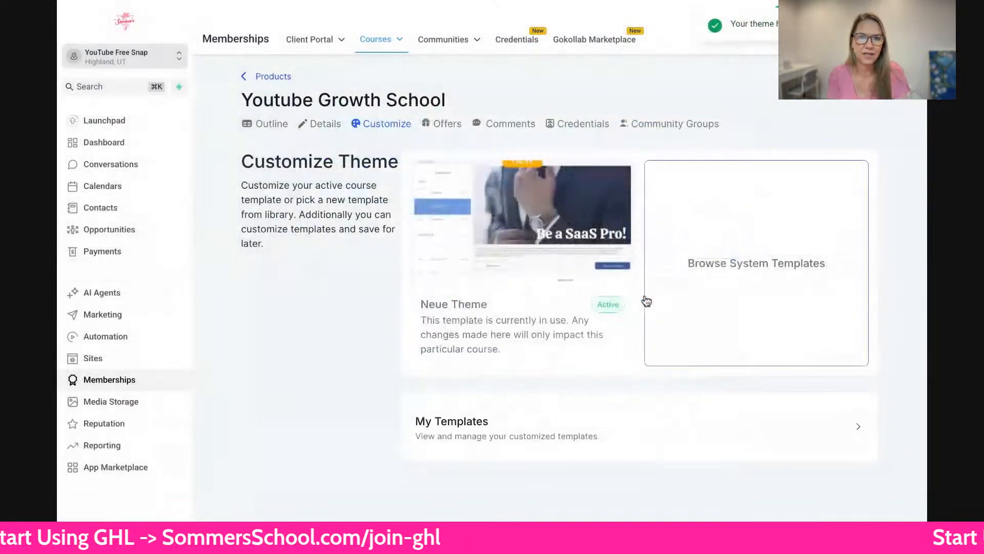
Open the active Neue Theme for customization and set its primary color to the red #B72525.
{"action": "mouse_move", "coordinate": [491, 305]}
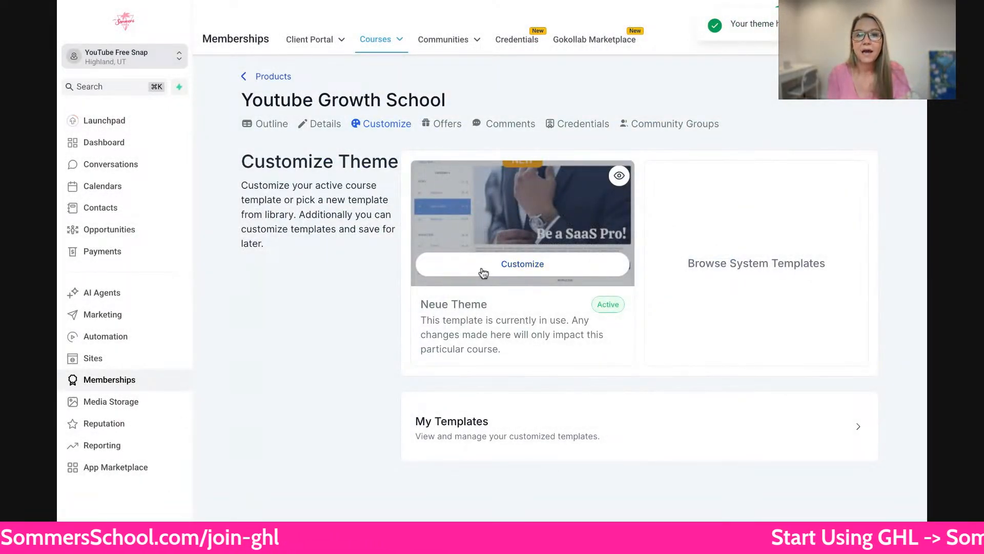
{"action": "left_click", "coordinate": [522, 264]}
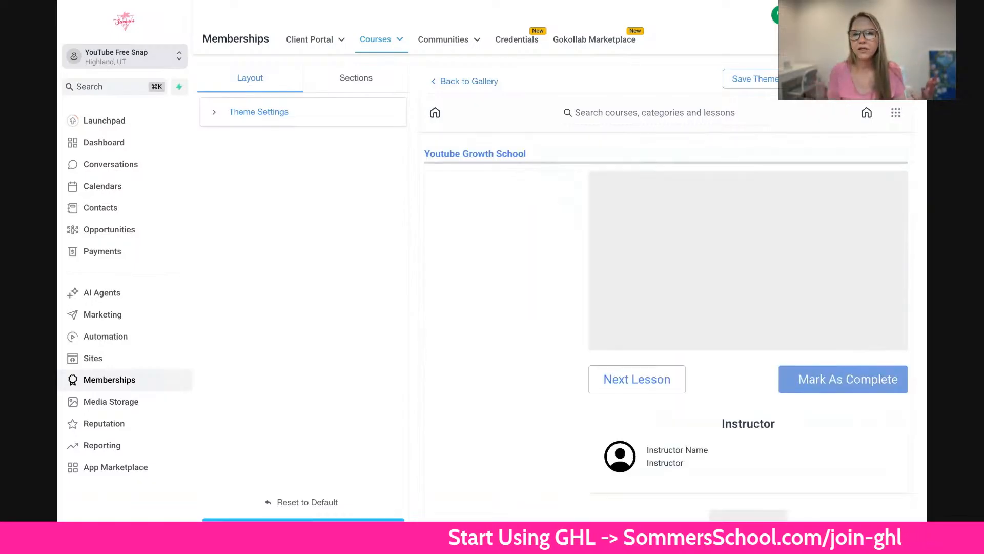
{"action": "scroll", "coordinate": [548, 266], "scroll_direction": "down", "scroll_amount": 6}
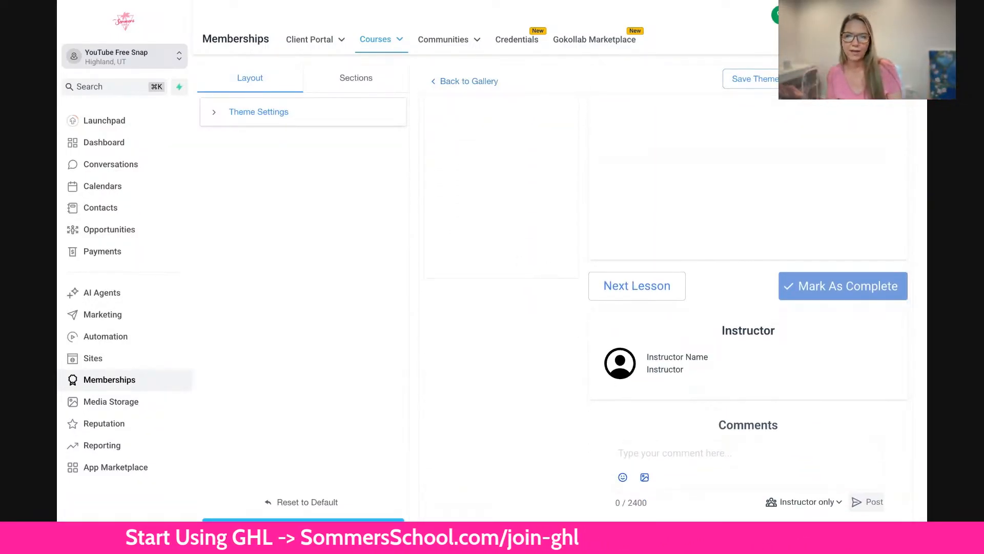
{"action": "scroll", "coordinate": [780, 337], "scroll_direction": "down", "scroll_amount": 1}
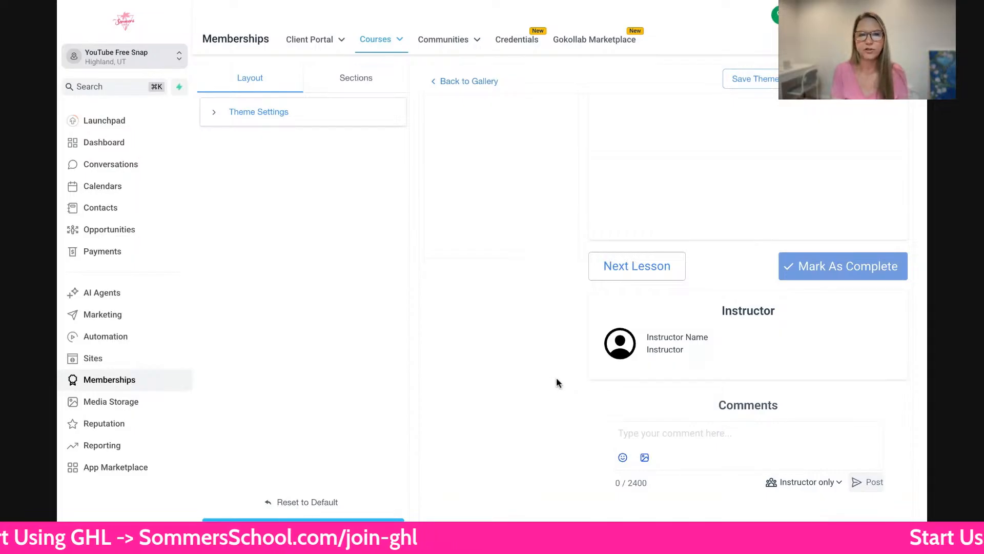
{"action": "left_click", "coordinate": [294, 109]}
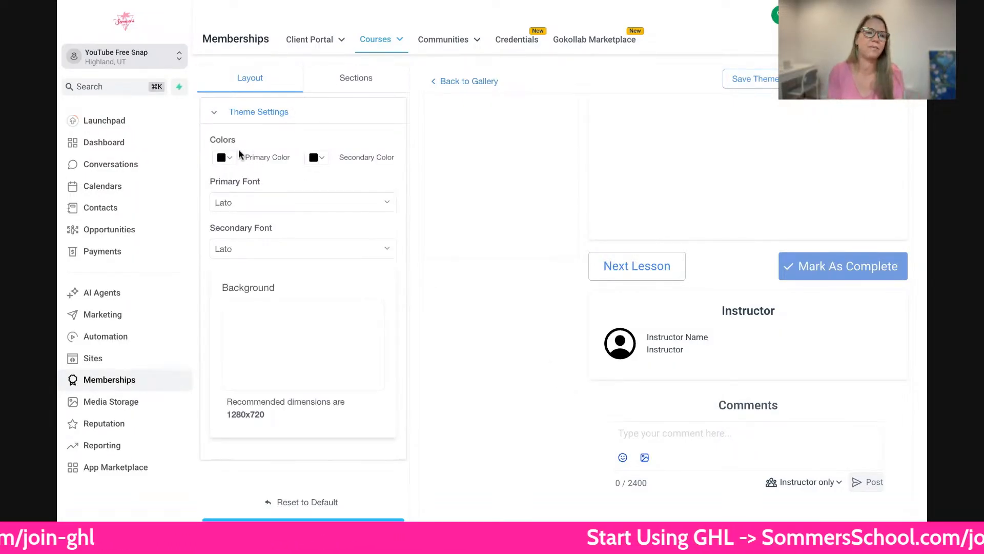
{"action": "left_click", "coordinate": [217, 159]}
{"action": "left_click", "coordinate": [316, 205]}
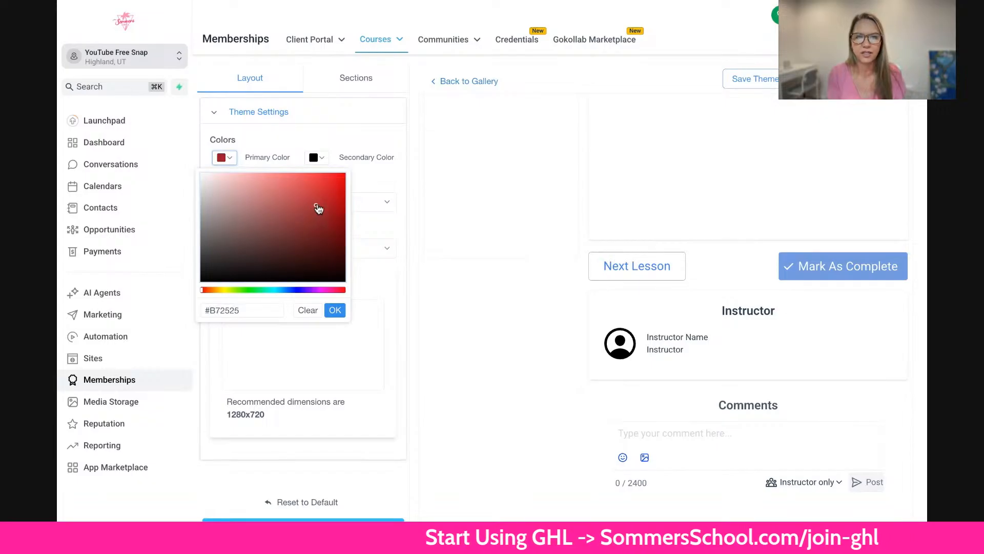
{"action": "left_click", "coordinate": [335, 310]}
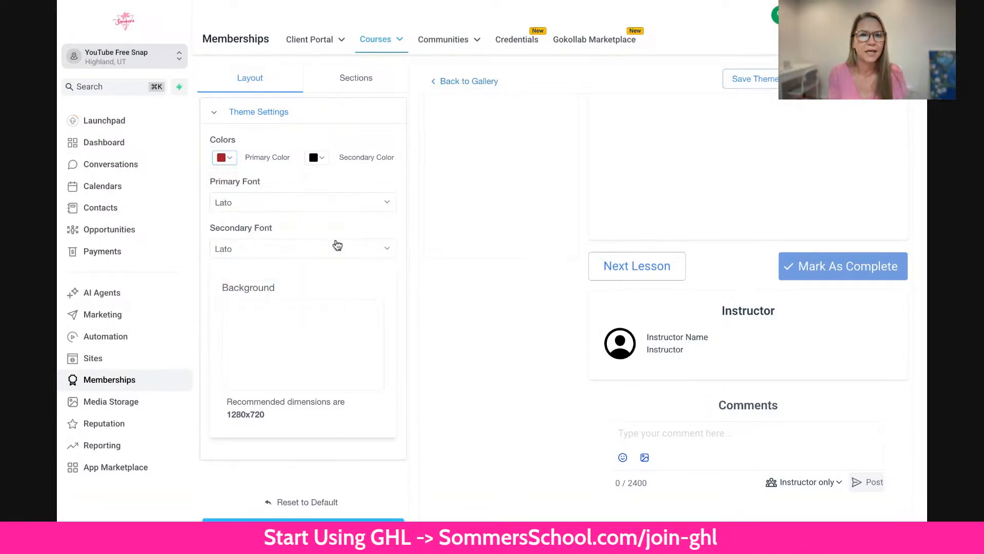
Set the theme's secondary color to golden yellow, save the changes and check the course preview.
{"action": "left_click", "coordinate": [323, 158]}
{"action": "left_click_drag", "start_coordinate": [331, 291], "coordinate": [263, 292]}
{"action": "left_click", "coordinate": [380, 196]}
{"action": "left_click", "coordinate": [379, 310]}
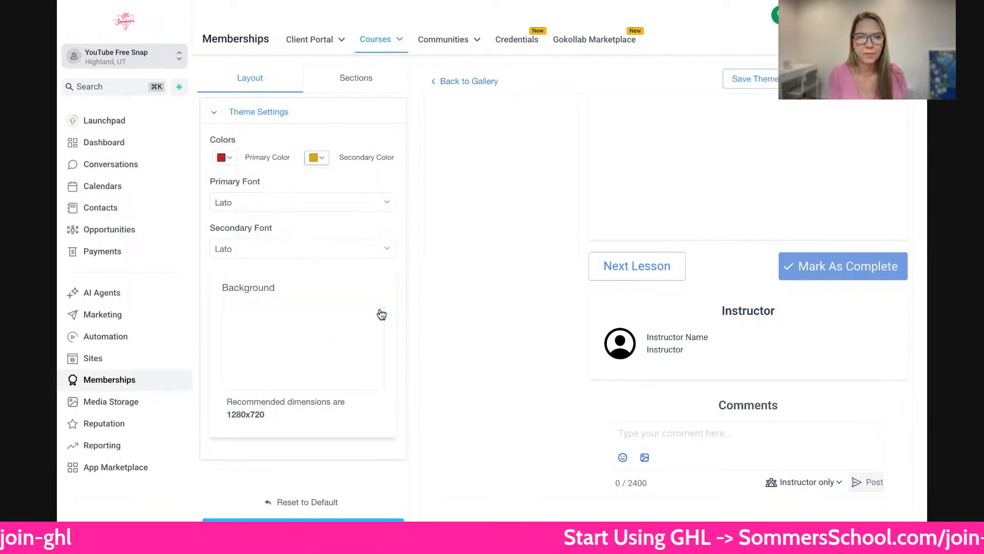
{"action": "left_click", "coordinate": [303, 529]}
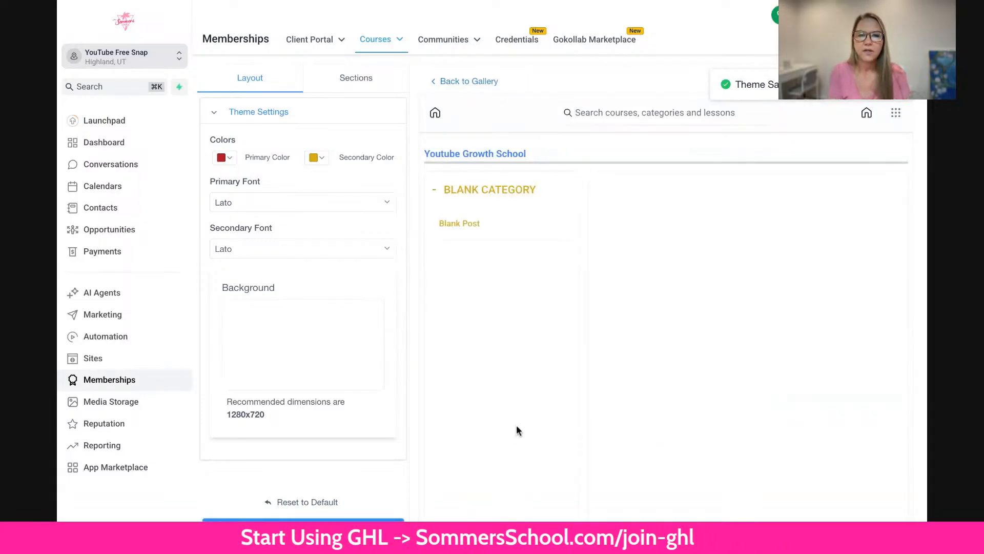
{"action": "scroll", "coordinate": [621, 276], "scroll_direction": "down", "scroll_amount": 6}
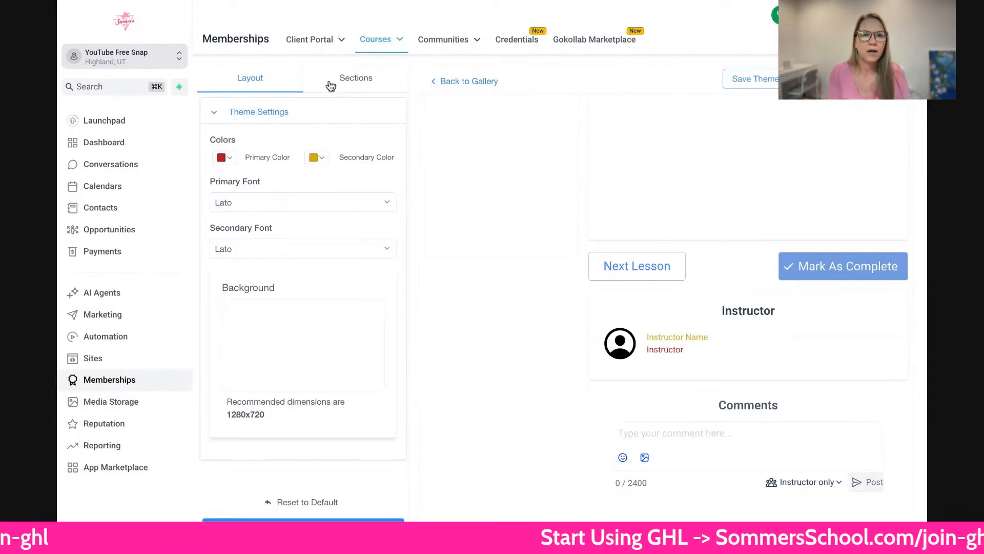
{"action": "scroll", "coordinate": [285, 113], "scroll_direction": "down", "scroll_amount": 1}
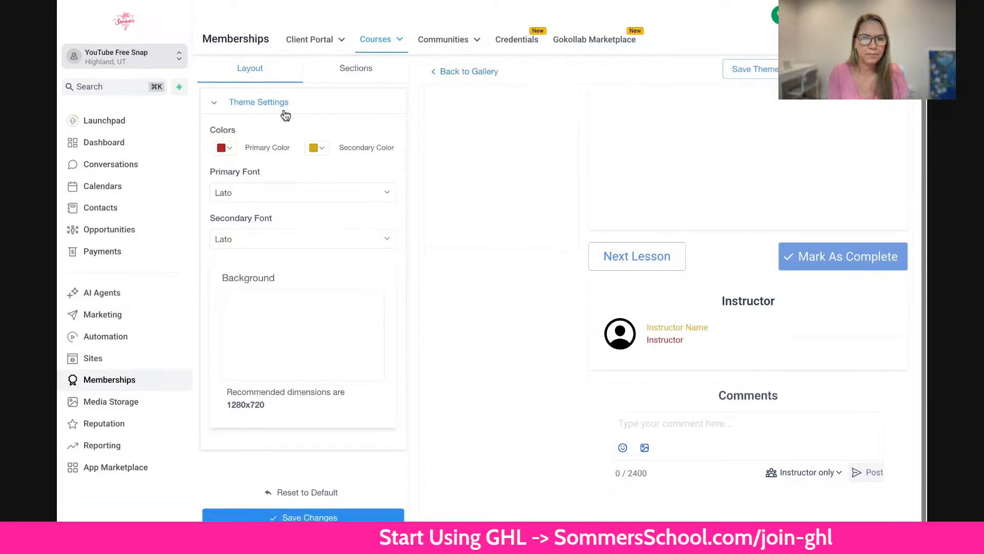
Set the background of the theme's Lesson Body section to the purple #6D1282.
{"action": "left_click", "coordinate": [355, 70]}
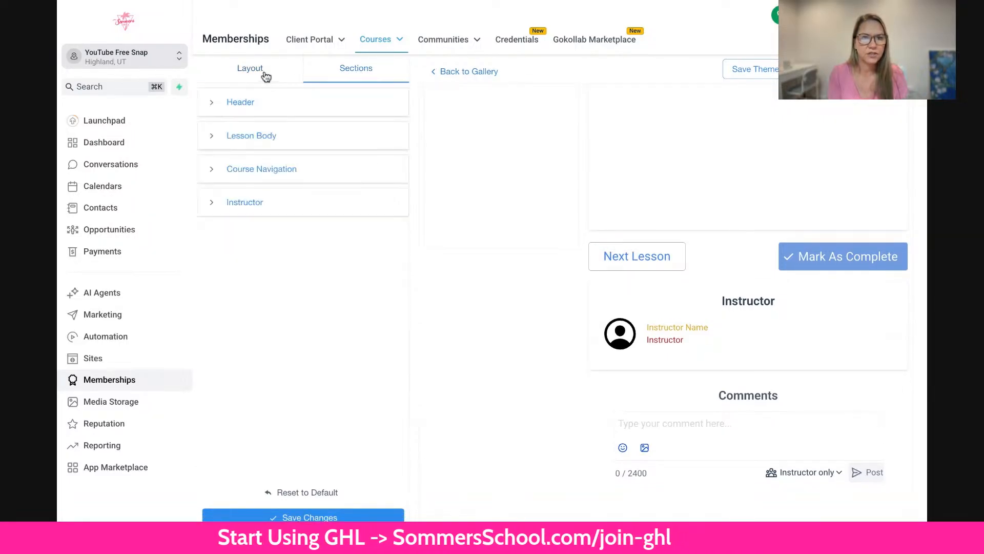
{"action": "left_click", "coordinate": [234, 102]}
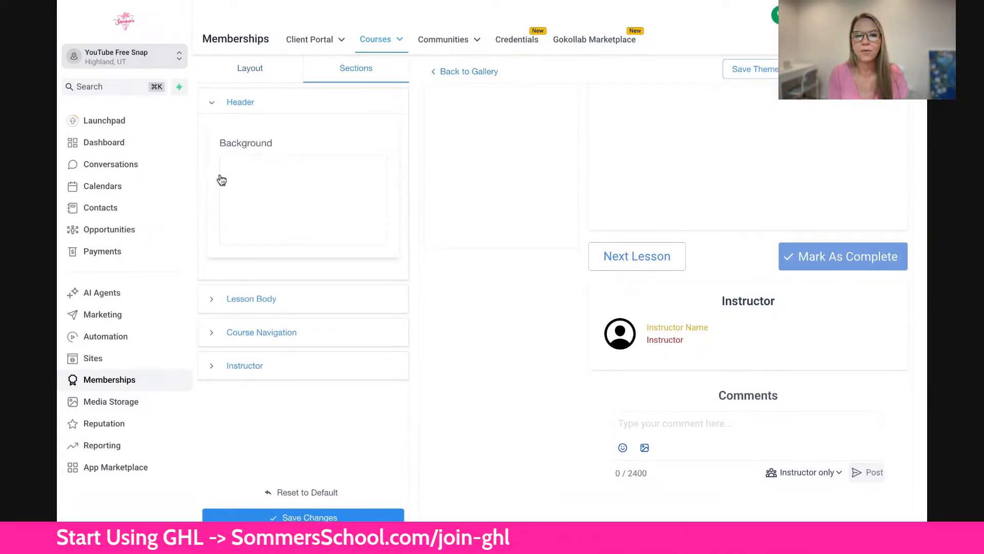
{"action": "left_click", "coordinate": [233, 299]}
{"action": "scroll", "coordinate": [308, 292], "scroll_direction": "down", "scroll_amount": 2}
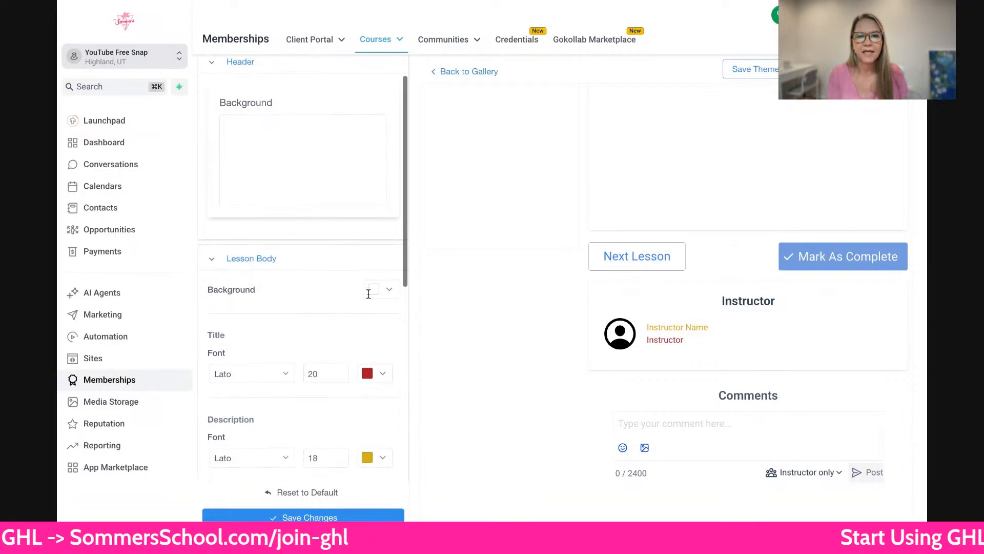
{"action": "left_click", "coordinate": [374, 290]}
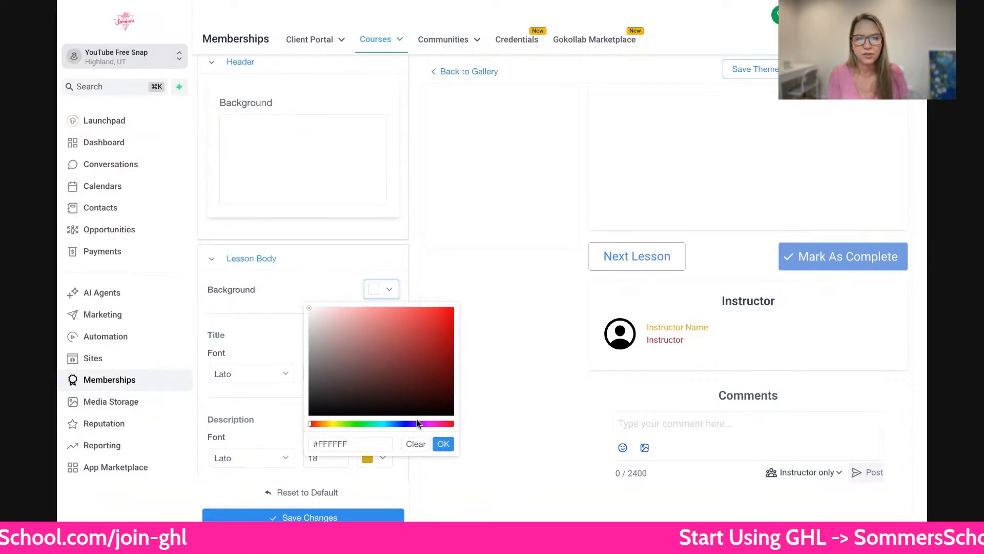
{"action": "left_click", "coordinate": [425, 424]}
{"action": "left_click", "coordinate": [434, 363]}
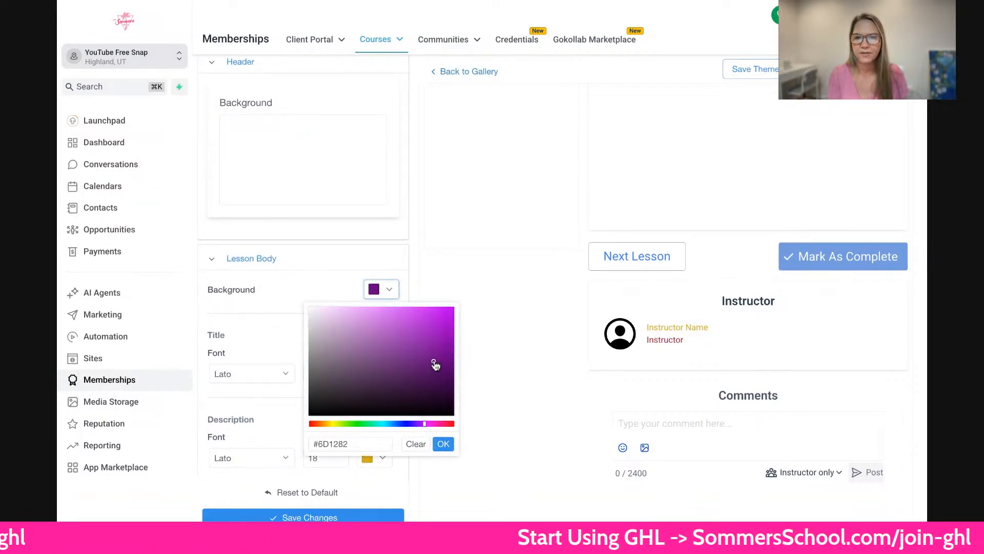
{"action": "left_click", "coordinate": [444, 444]}
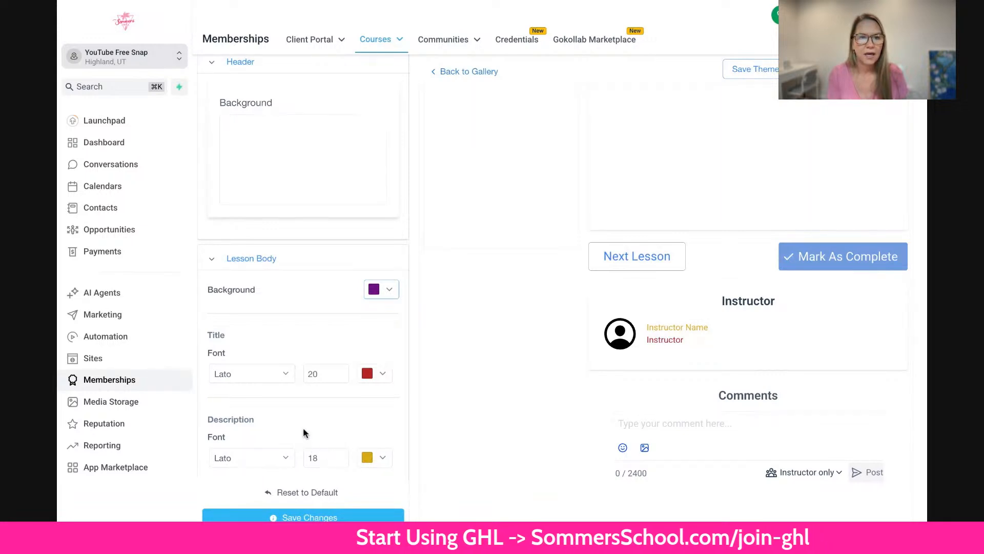
Set the background of the Mark As Complete button in the Lesson Body to bright pink and save the changes.
{"action": "scroll", "coordinate": [303, 426], "scroll_direction": "down", "scroll_amount": 3}
{"action": "scroll", "coordinate": [321, 383], "scroll_direction": "down", "scroll_amount": 4}
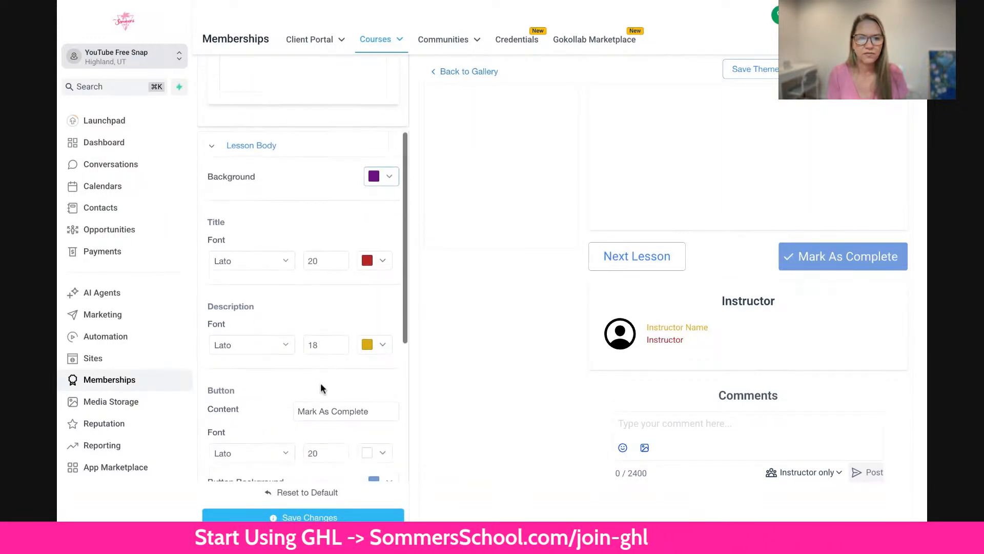
{"action": "left_click", "coordinate": [379, 321]}
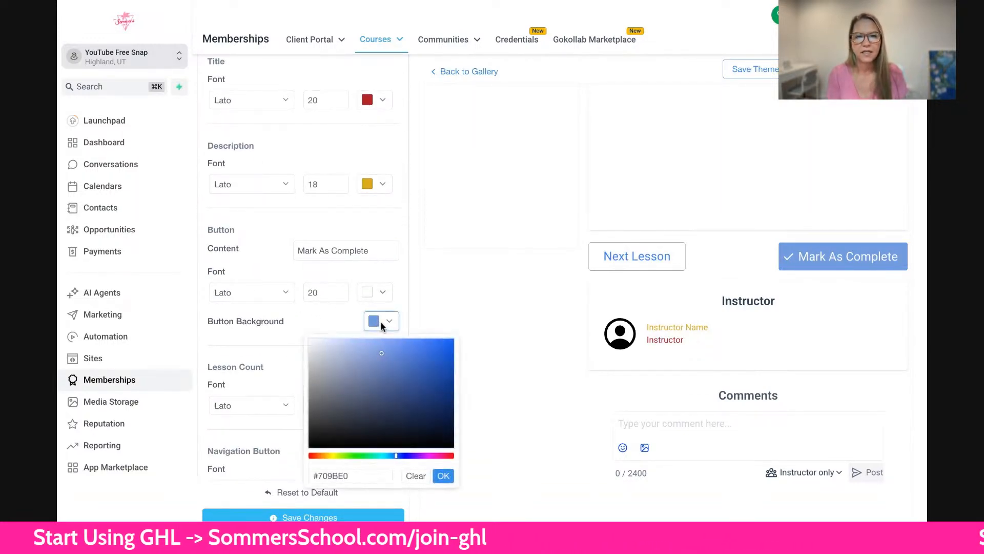
{"action": "left_click", "coordinate": [434, 455]}
{"action": "left_click", "coordinate": [442, 347]}
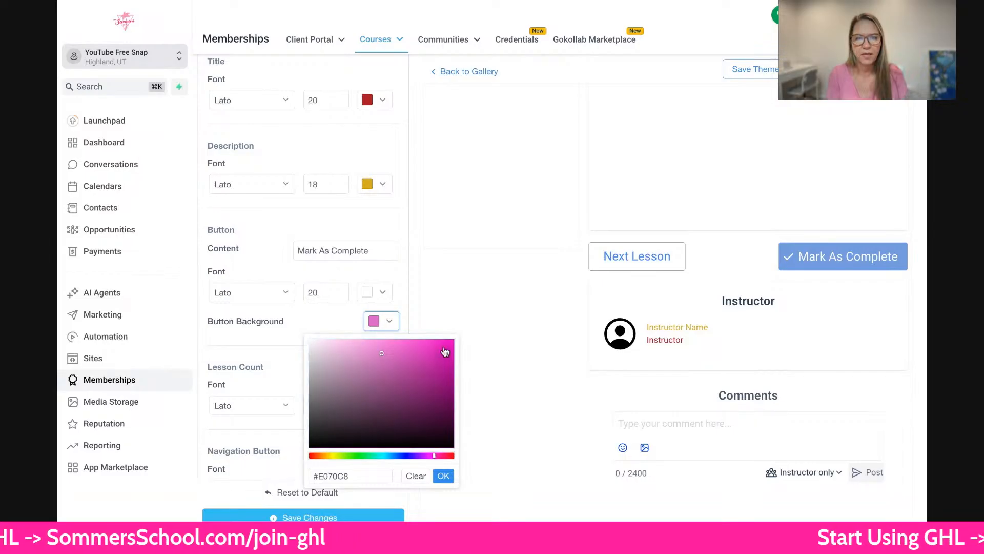
{"action": "left_click", "coordinate": [443, 476]}
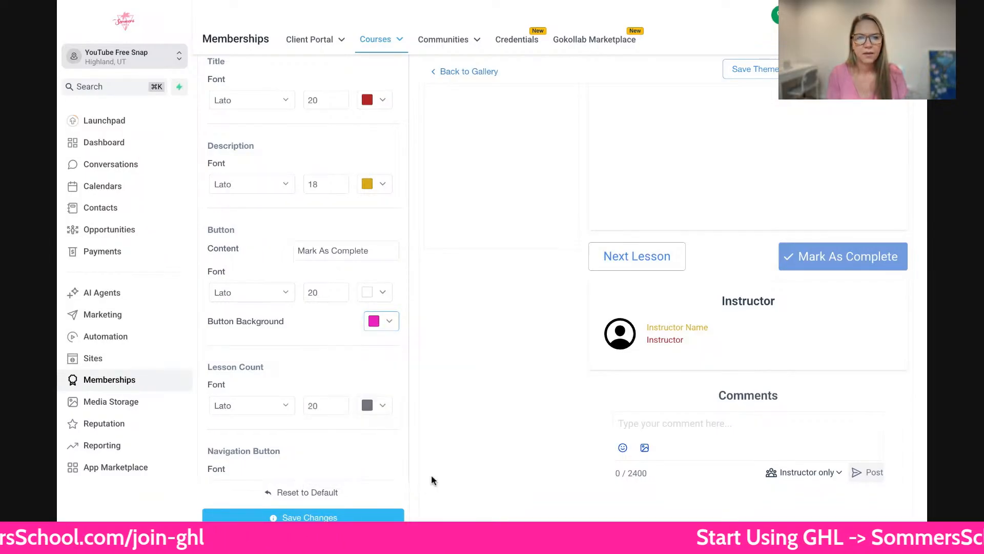
{"action": "left_click", "coordinate": [356, 518]}
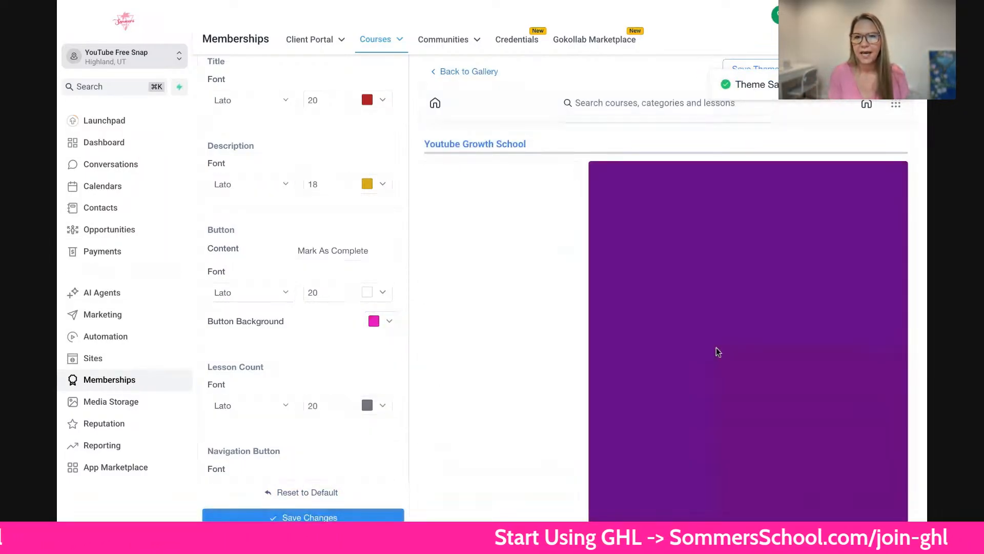
{"action": "scroll", "coordinate": [716, 350], "scroll_direction": "down", "scroll_amount": 5}
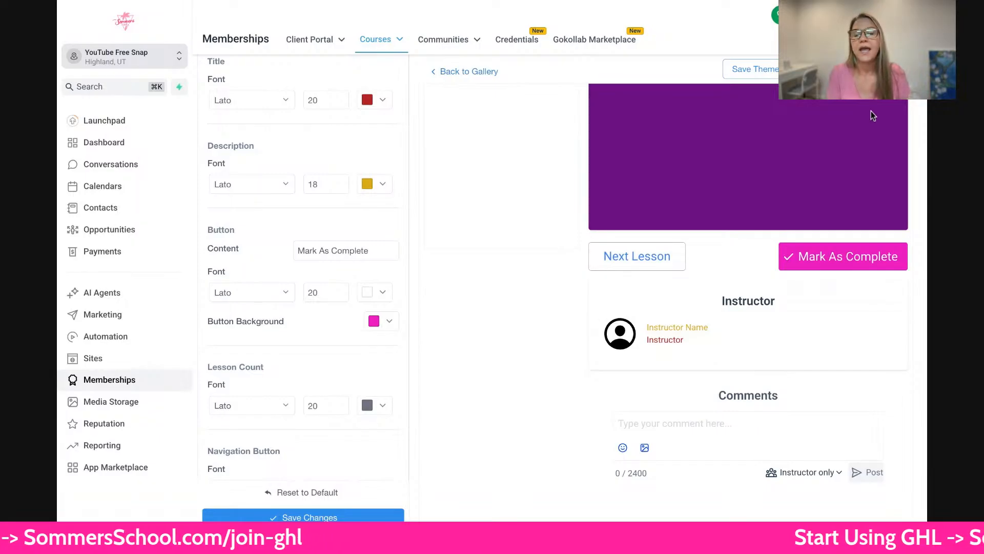
Save the customized Neue theme for reuse and return to the course's theme gallery.
{"action": "left_click", "coordinate": [769, 73]}
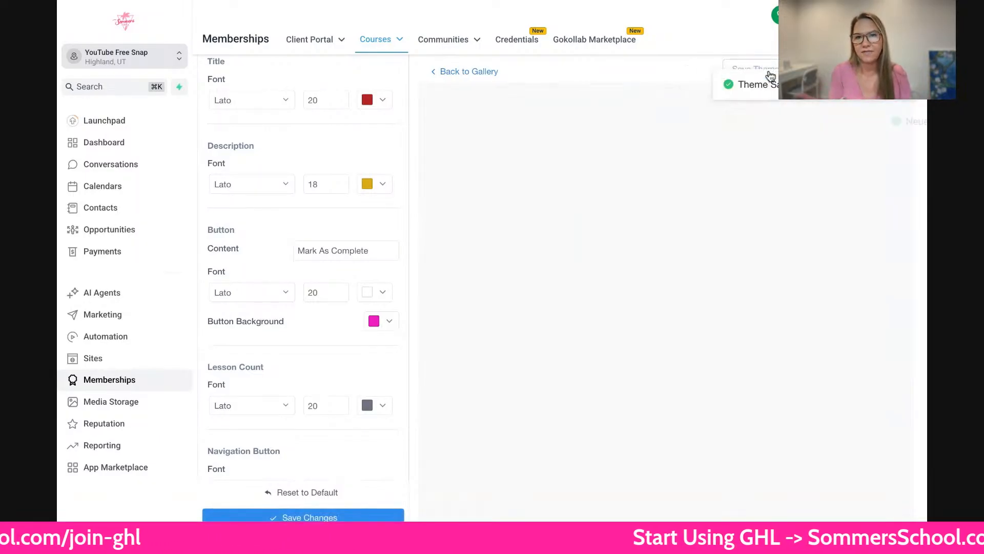
{"action": "mouse_move", "coordinate": [365, 39]}
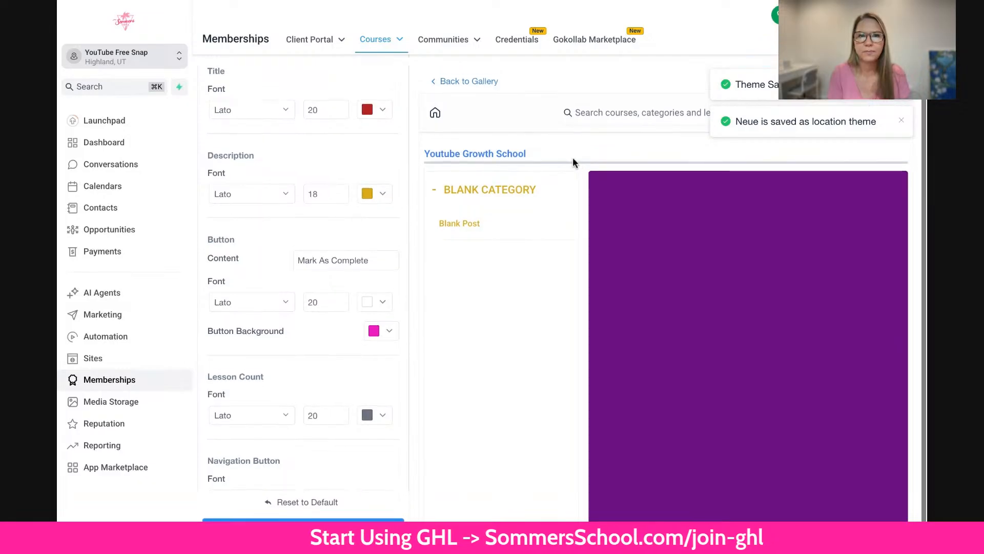
{"action": "left_click", "coordinate": [470, 82]}
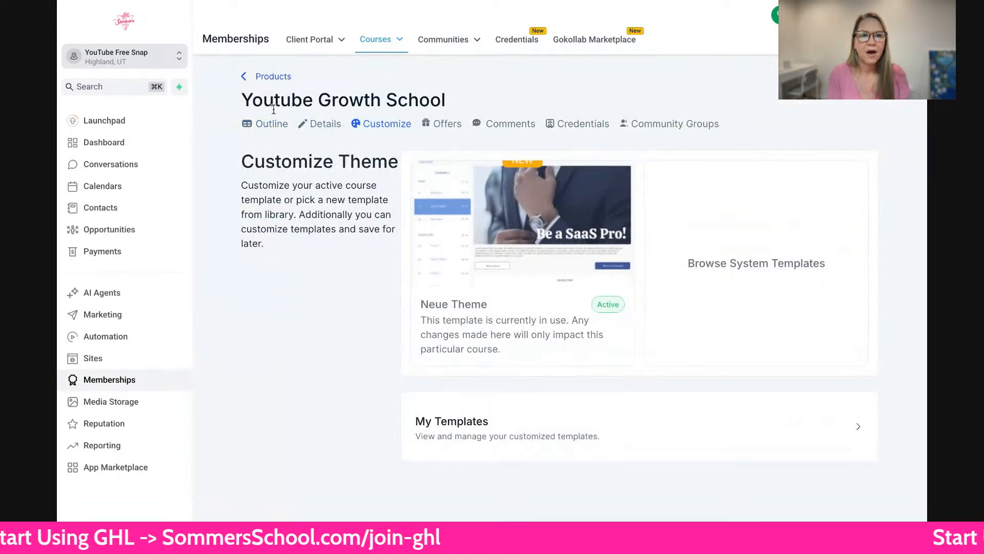
Return to the product list and clone the Youtube Growth School product.
{"action": "left_click", "coordinate": [276, 126]}
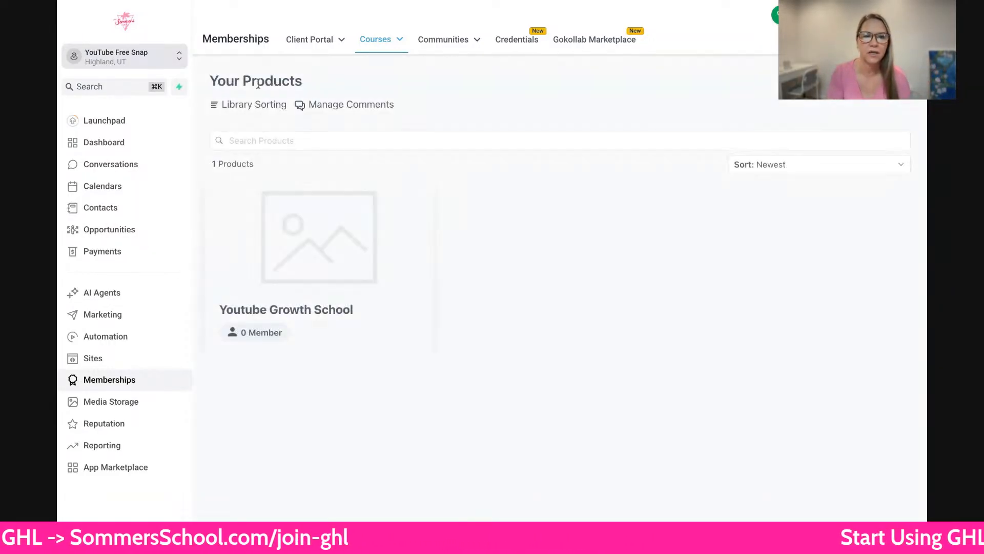
{"action": "left_click", "coordinate": [423, 191]}
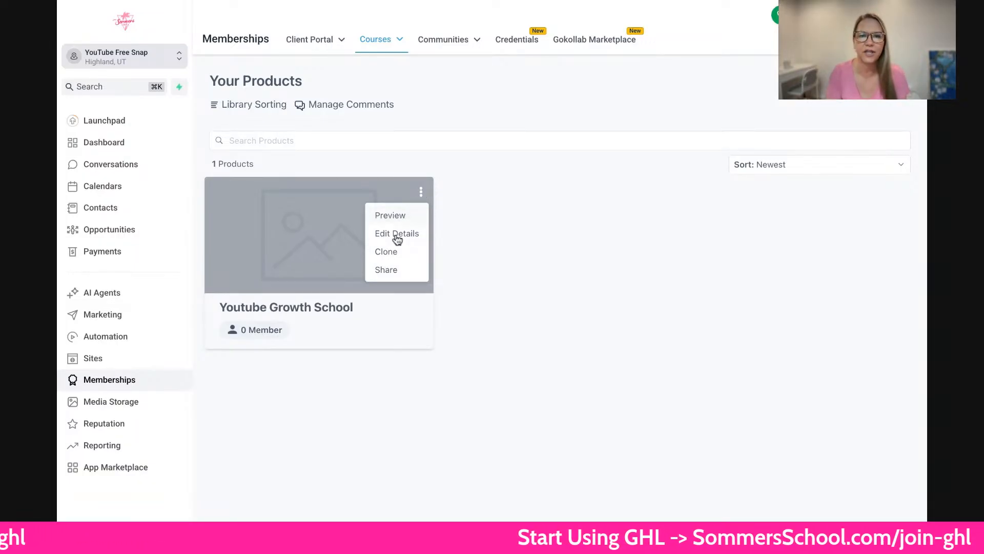
{"action": "left_click", "coordinate": [395, 251]}
{"action": "left_click", "coordinate": [704, 239]}
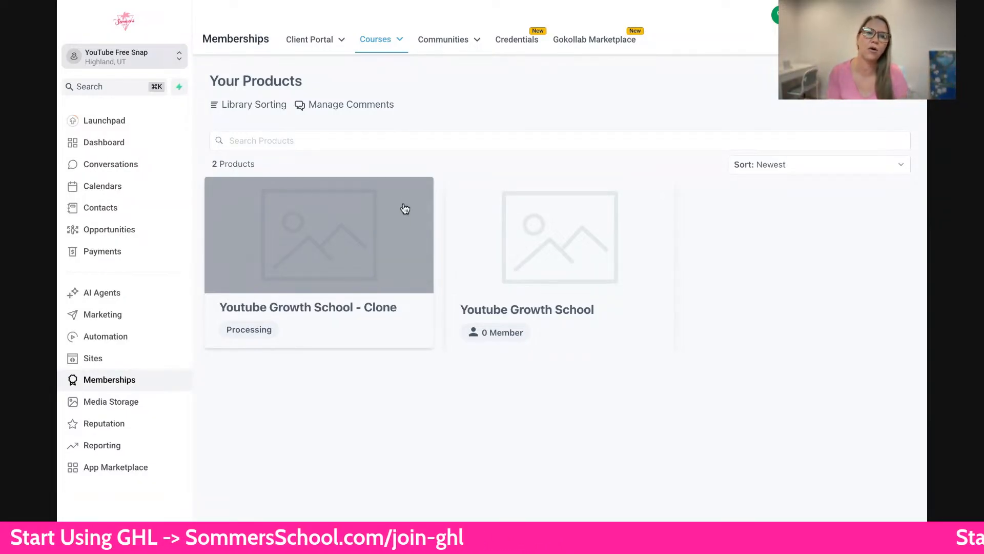
Start a new course offer and title it "Youtube Offer".
{"action": "mouse_move", "coordinate": [397, 52]}
{"action": "left_click", "coordinate": [378, 117]}
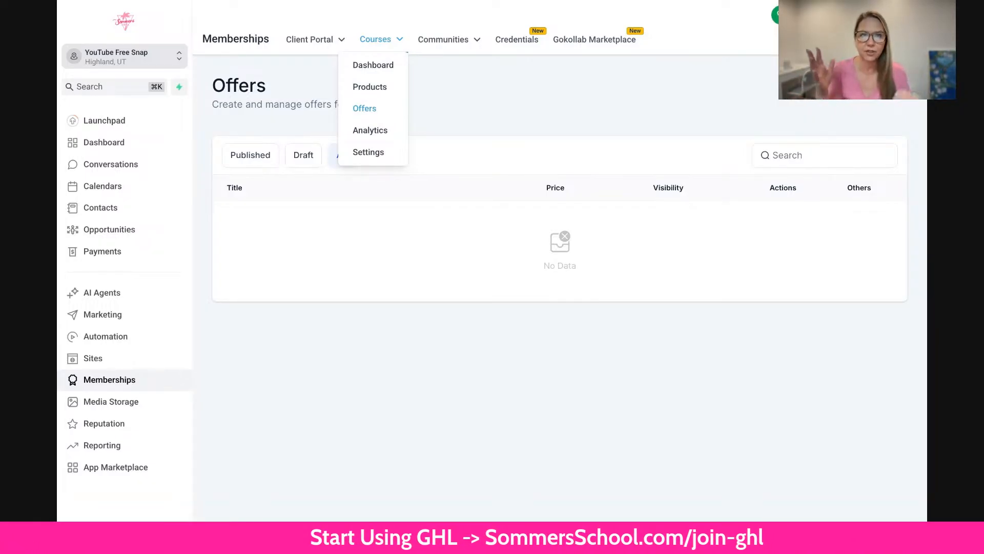
{"action": "left_click", "coordinate": [861, 100]}
{"action": "left_click", "coordinate": [504, 169]}
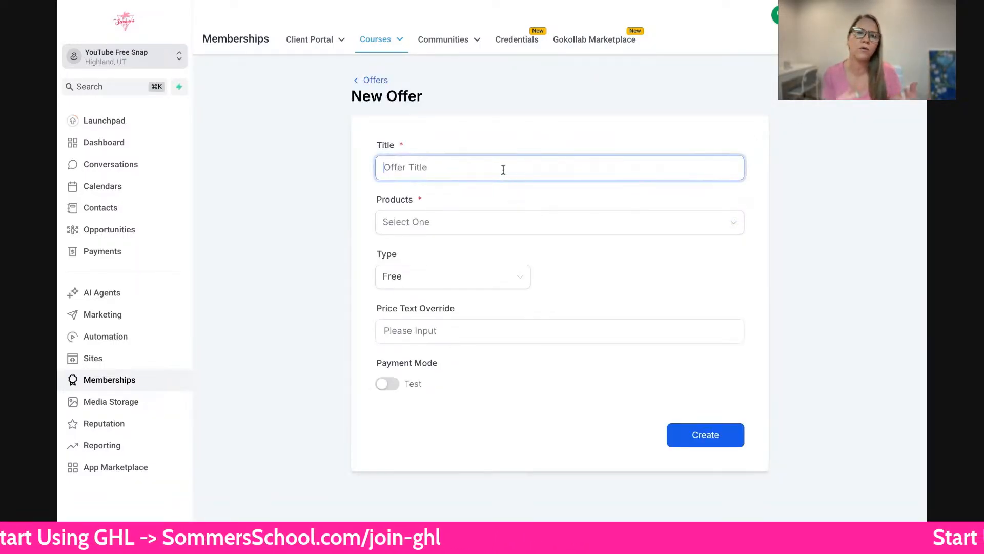
{"action": "type", "text": "Youtube "}
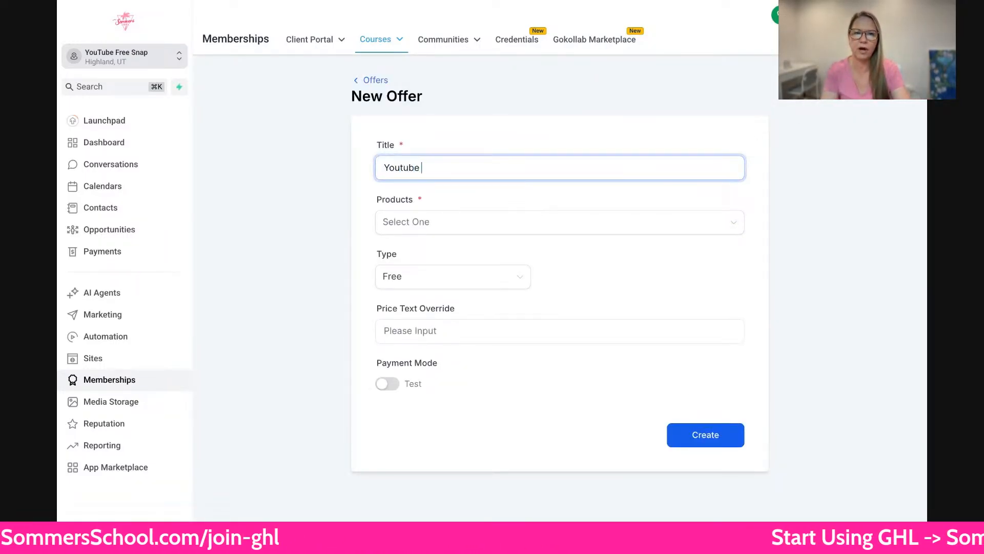
{"action": "type", "text": "Offer"}
Include only the Youtube Growth School product in the offer, leaving out its clone.
{"action": "left_click", "coordinate": [492, 224]}
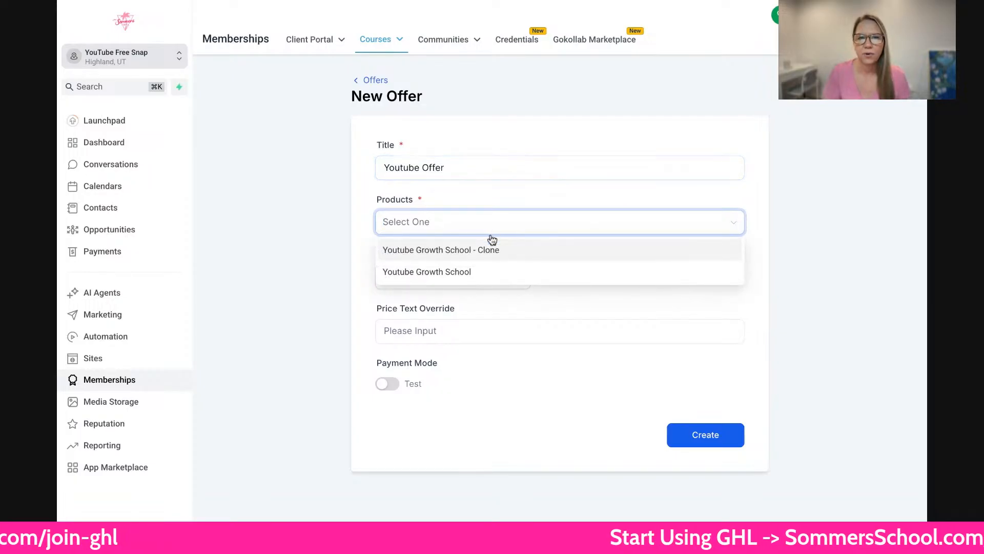
{"action": "left_click", "coordinate": [451, 276]}
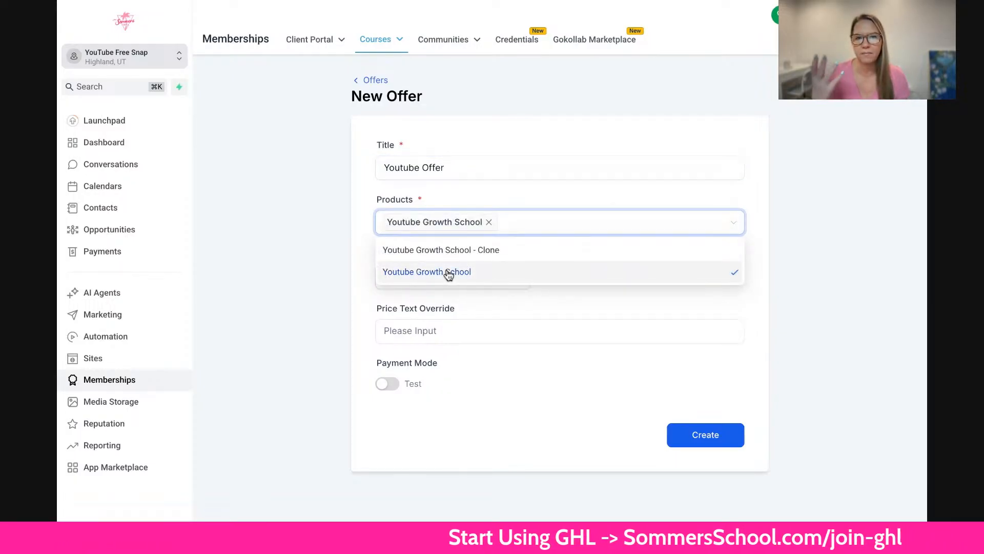
{"action": "left_click", "coordinate": [522, 257]}
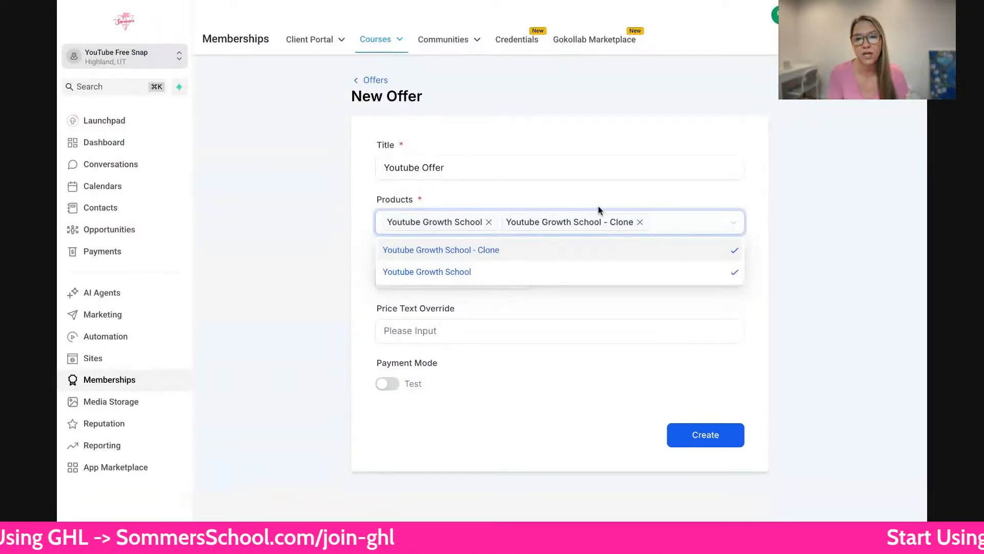
{"action": "left_click", "coordinate": [640, 222]}
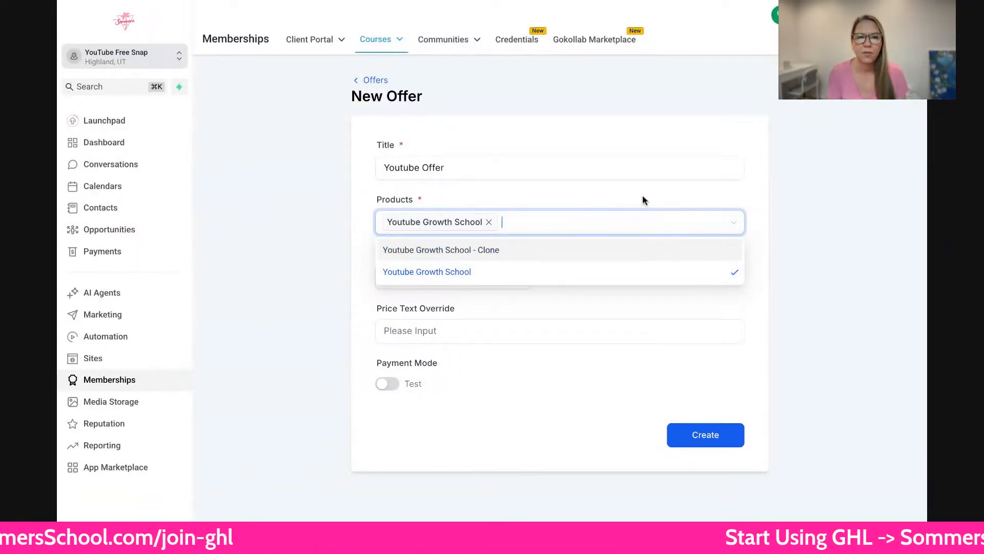
{"action": "left_click", "coordinate": [694, 202]}
Keep the offer's type as Free and create the offer.
{"action": "left_click", "coordinate": [452, 286]}
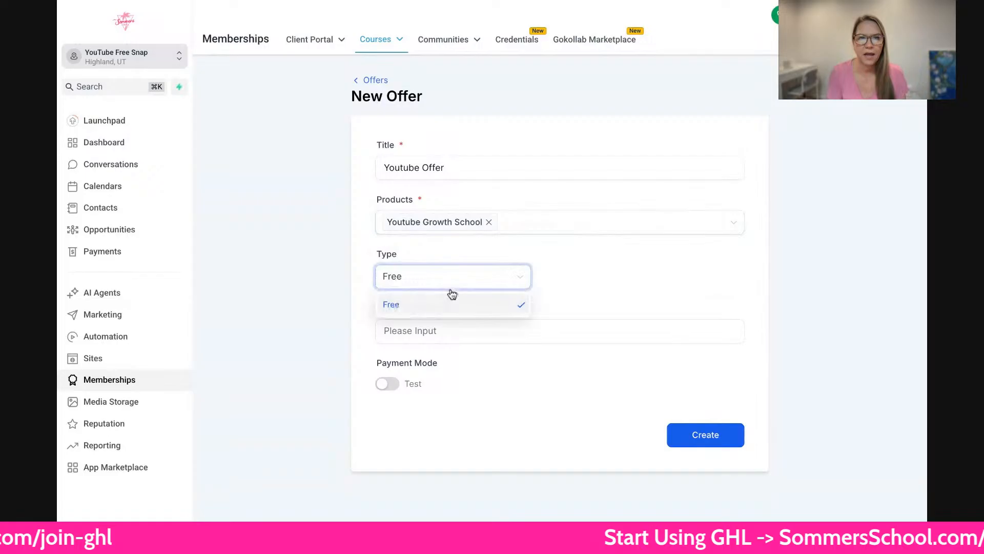
{"action": "left_click", "coordinate": [541, 278]}
{"action": "left_click", "coordinate": [690, 435]}
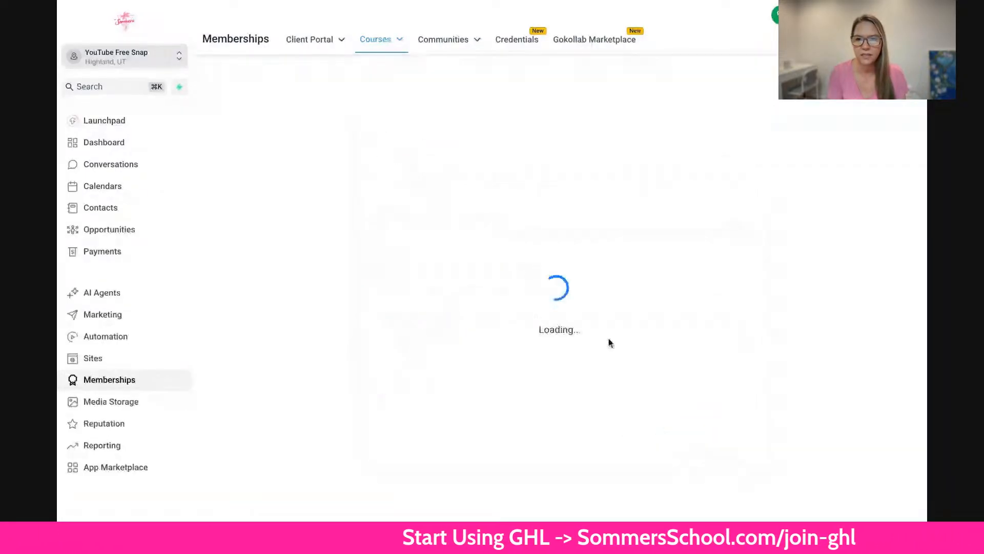
Open the pricing plans of Youtube Offer for editing.
{"action": "left_click", "coordinate": [876, 379]}
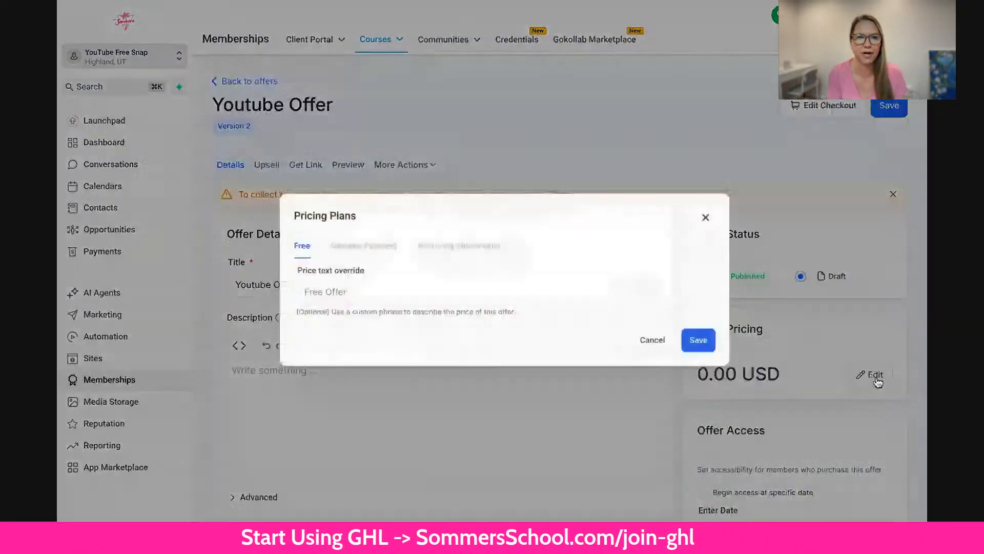